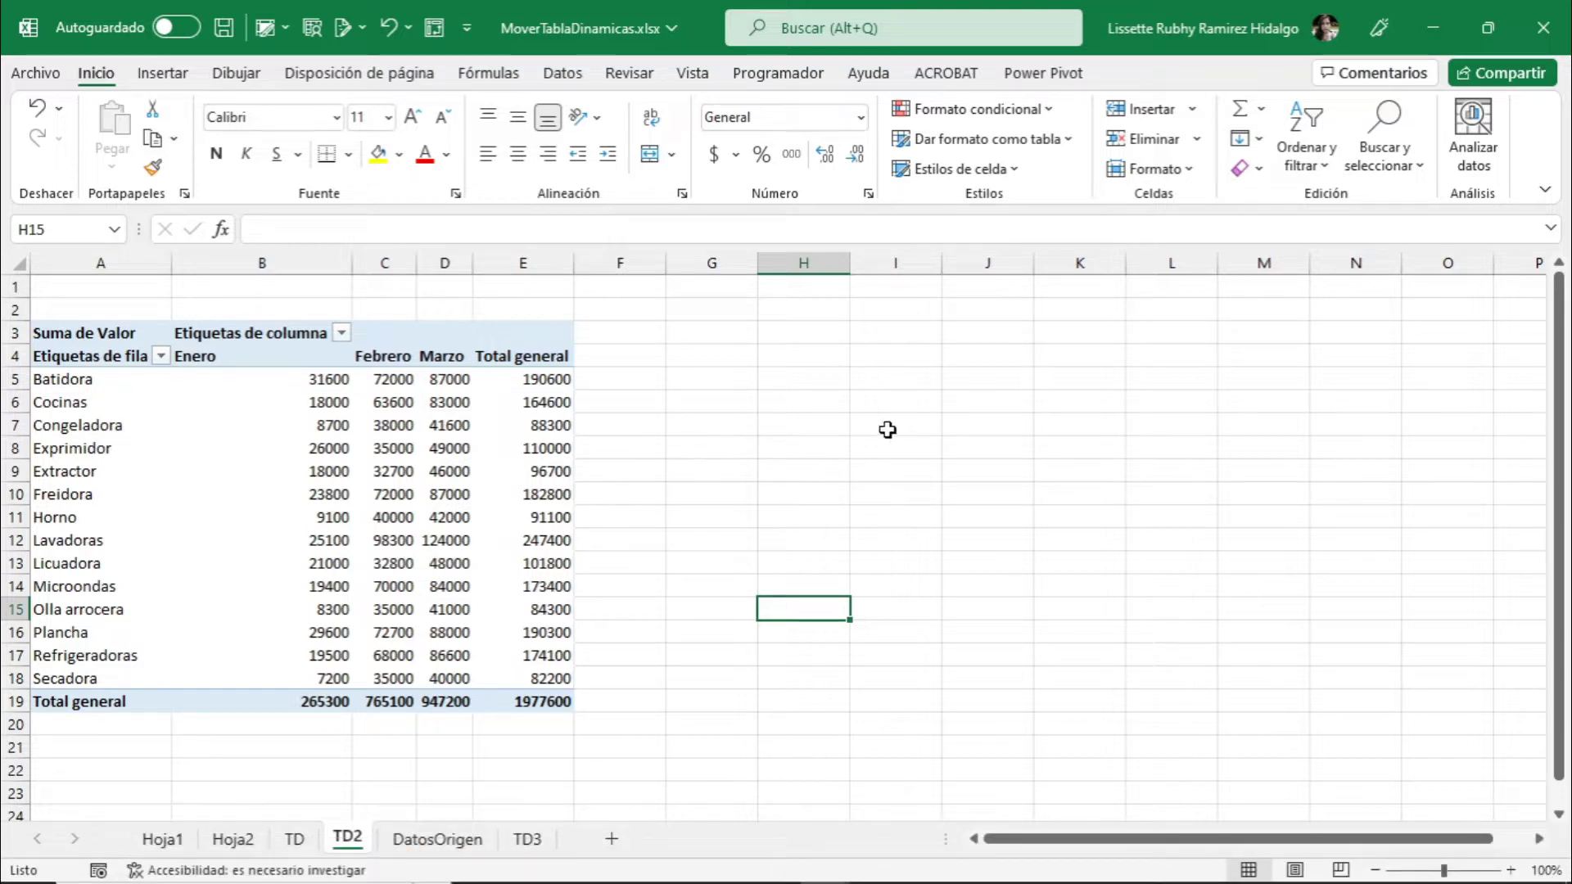
Move the pivot table from sheet TD2 to cell G12 of the existing worksheet Hoja2 with the Move PivotTable command
click(446, 517)
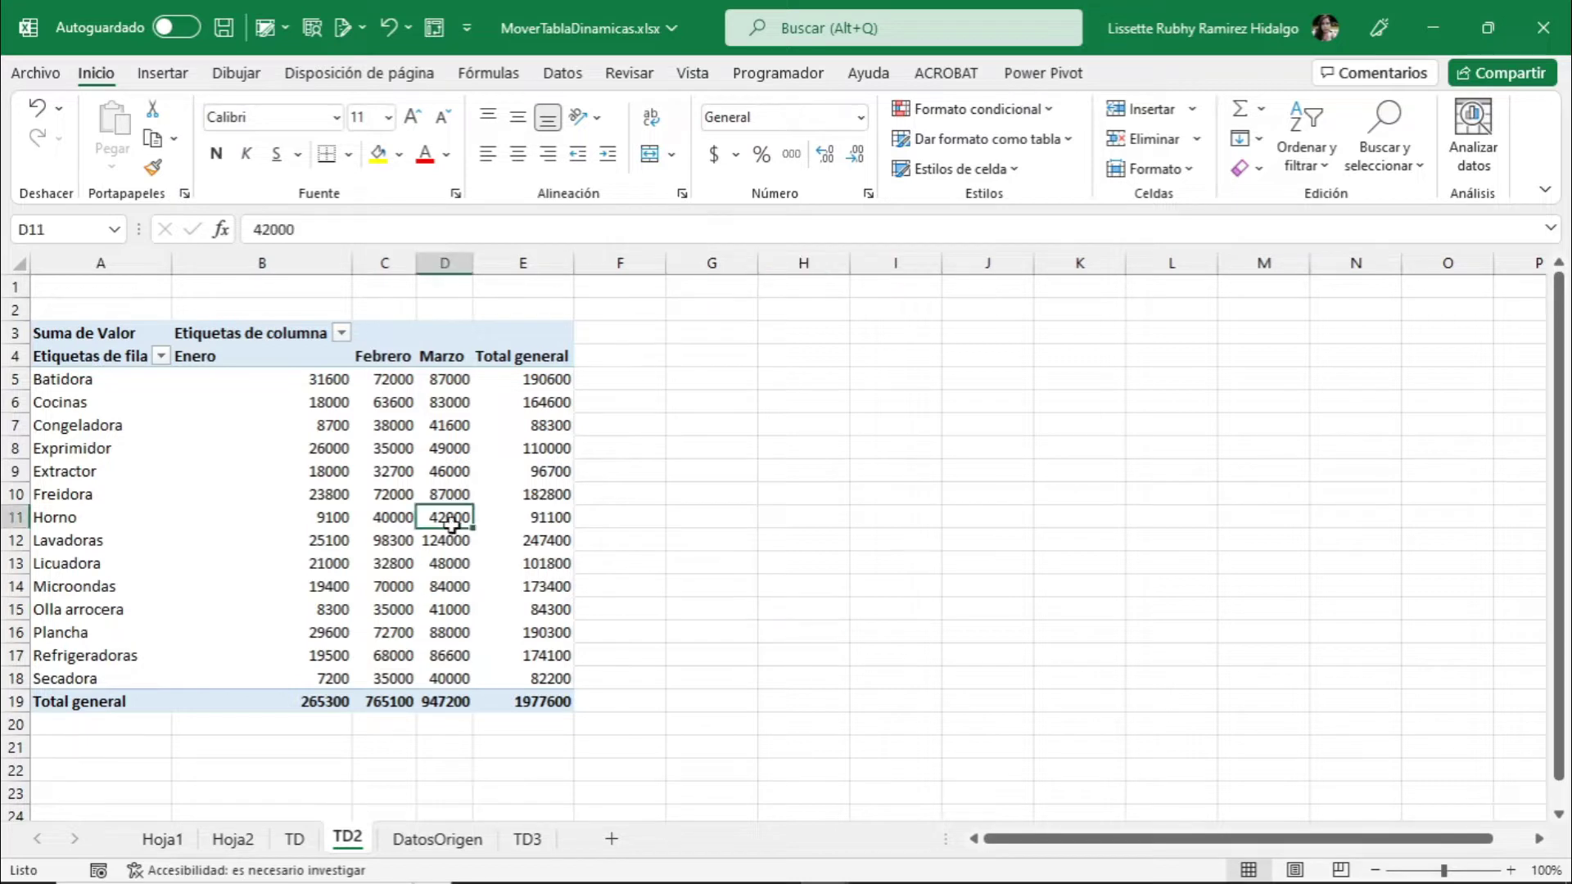
click(1156, 75)
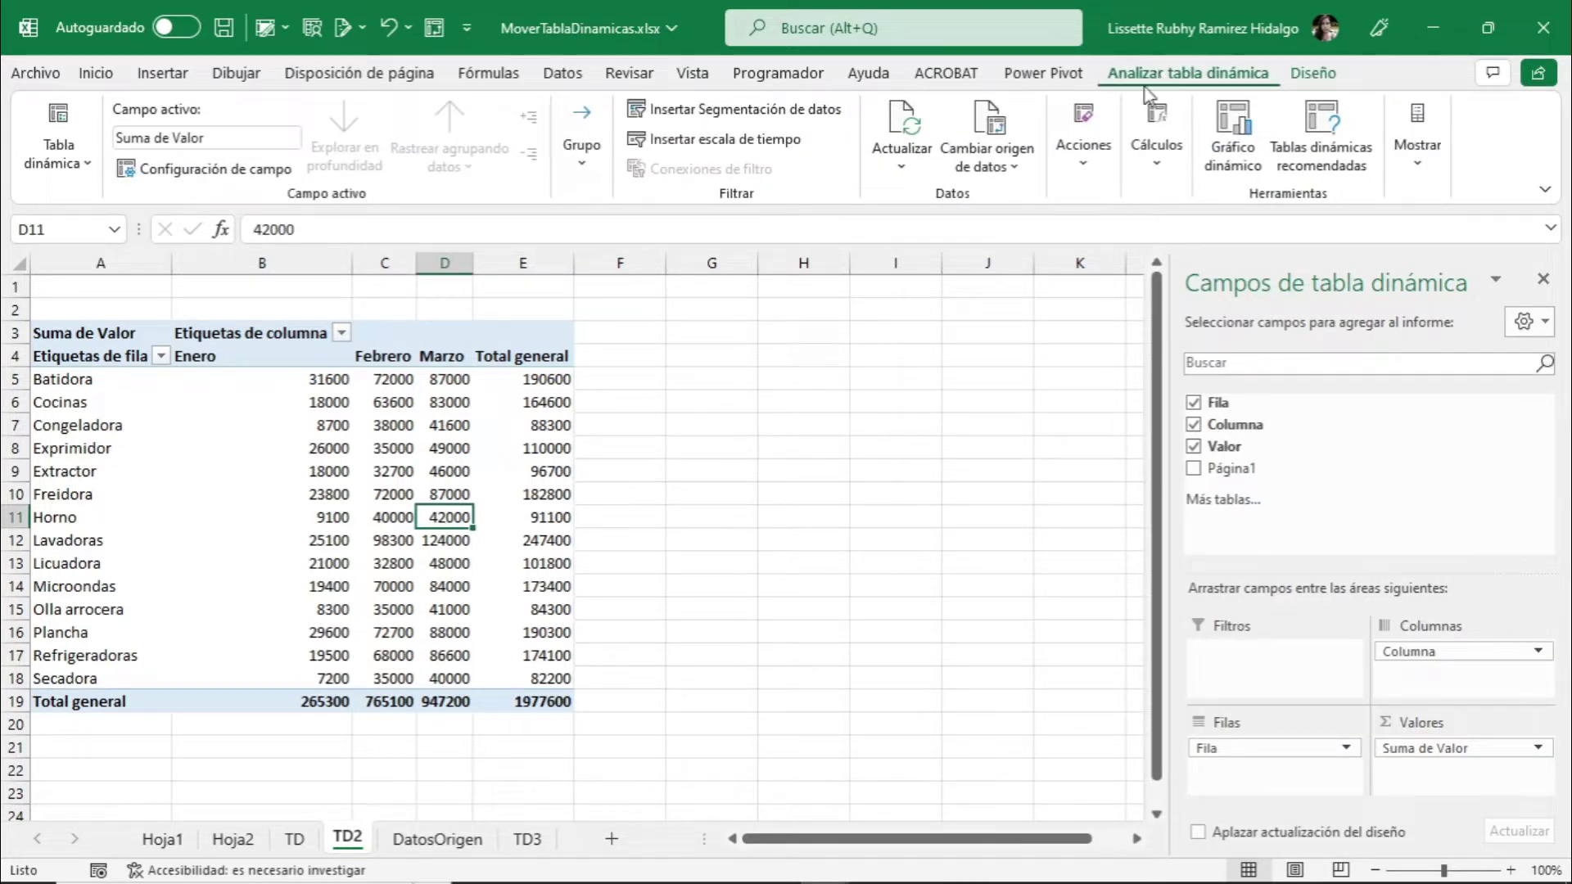
click(1090, 174)
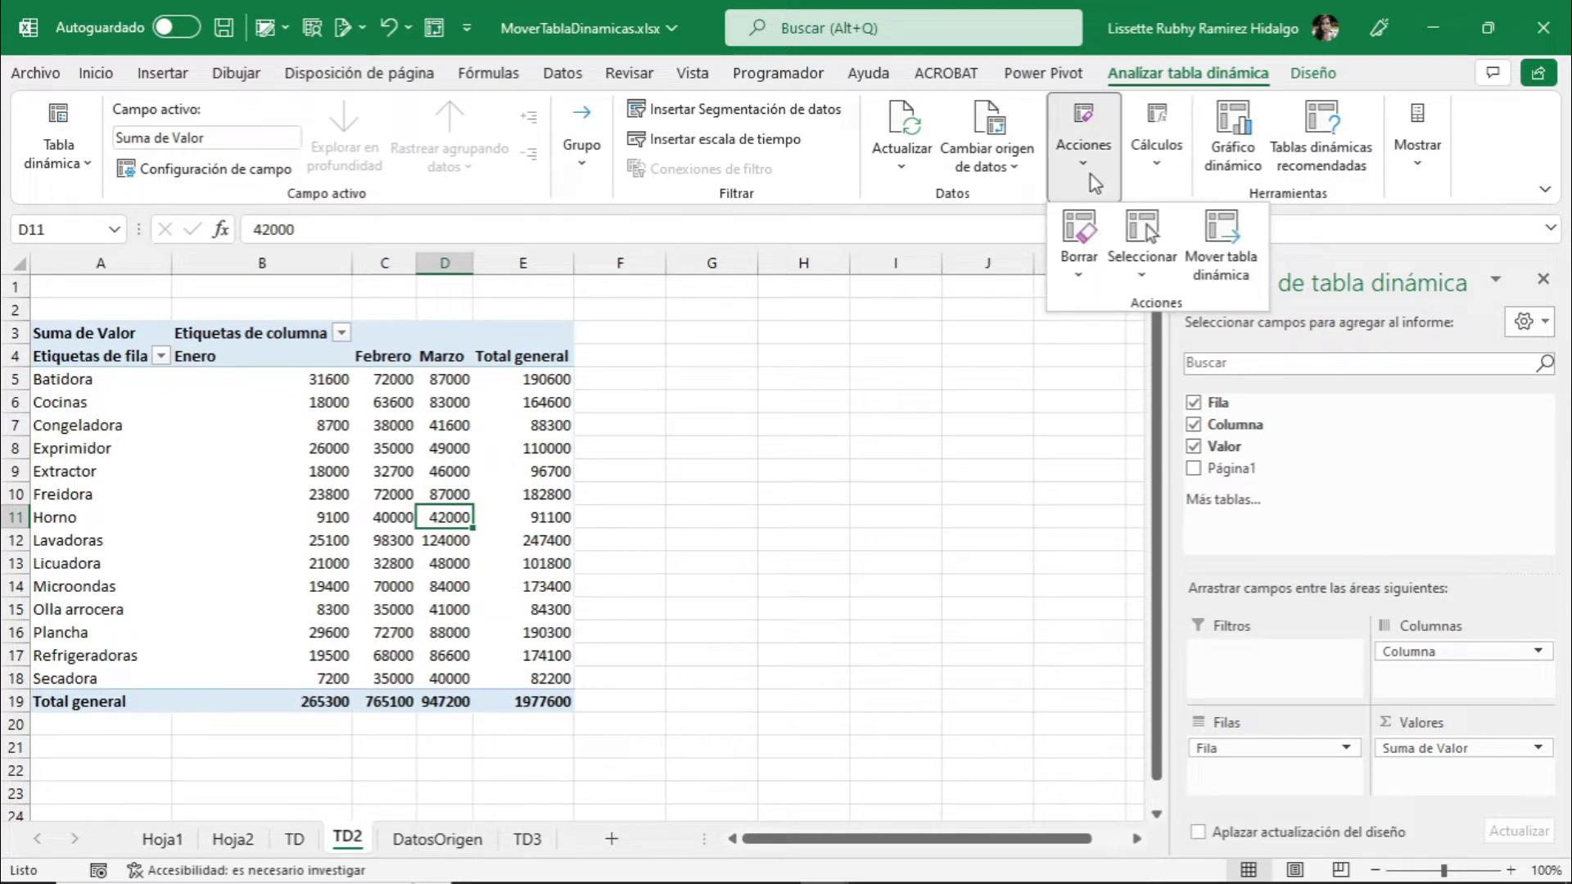
click(1238, 264)
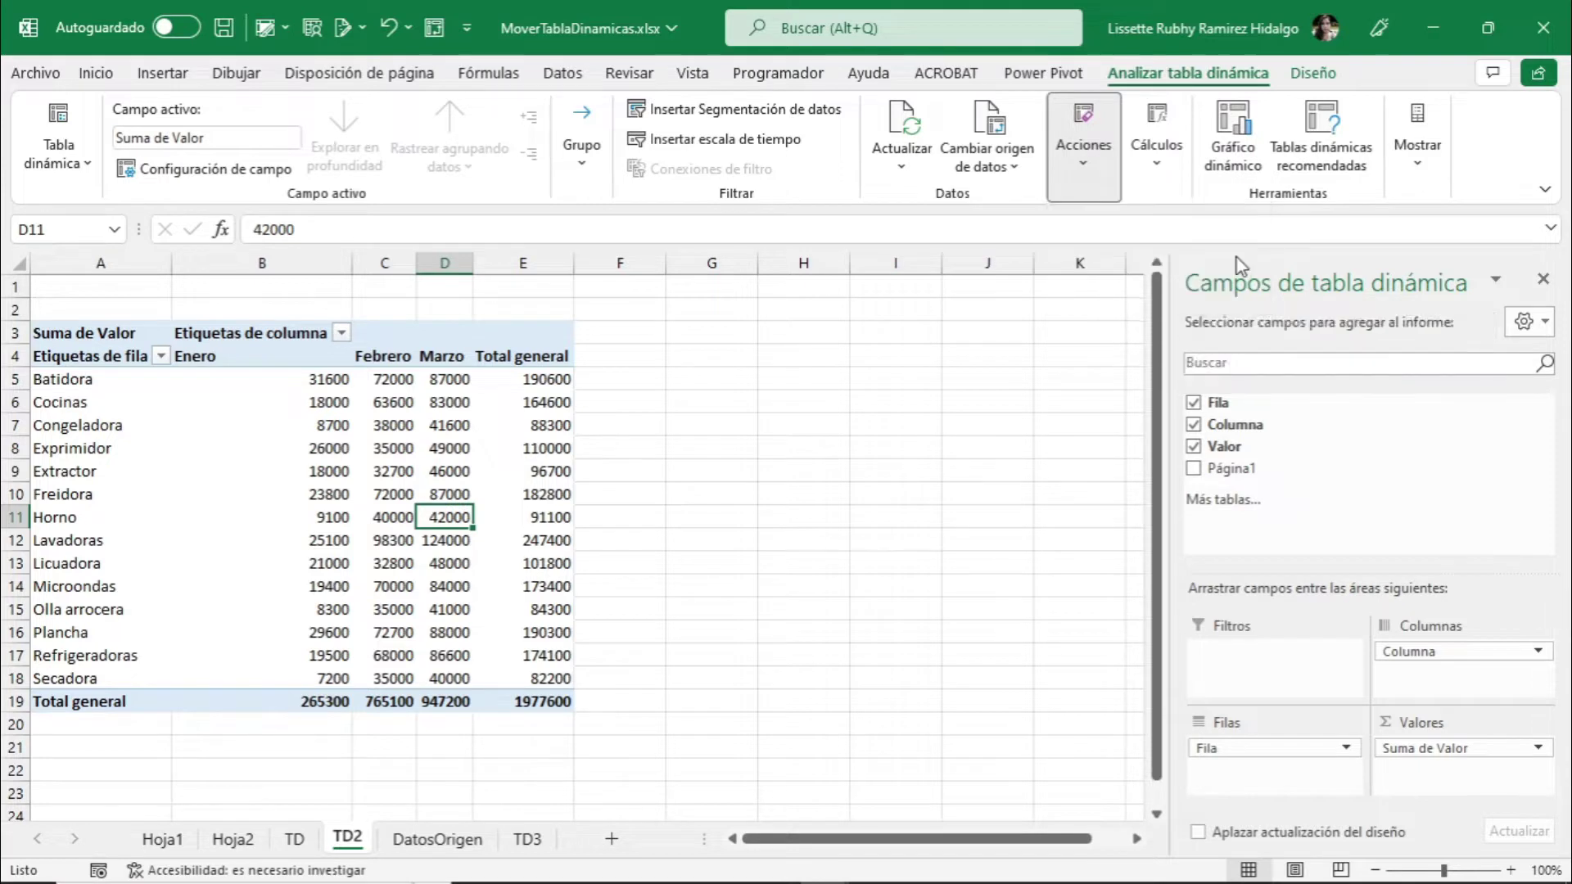
drag(703, 501, 860, 332)
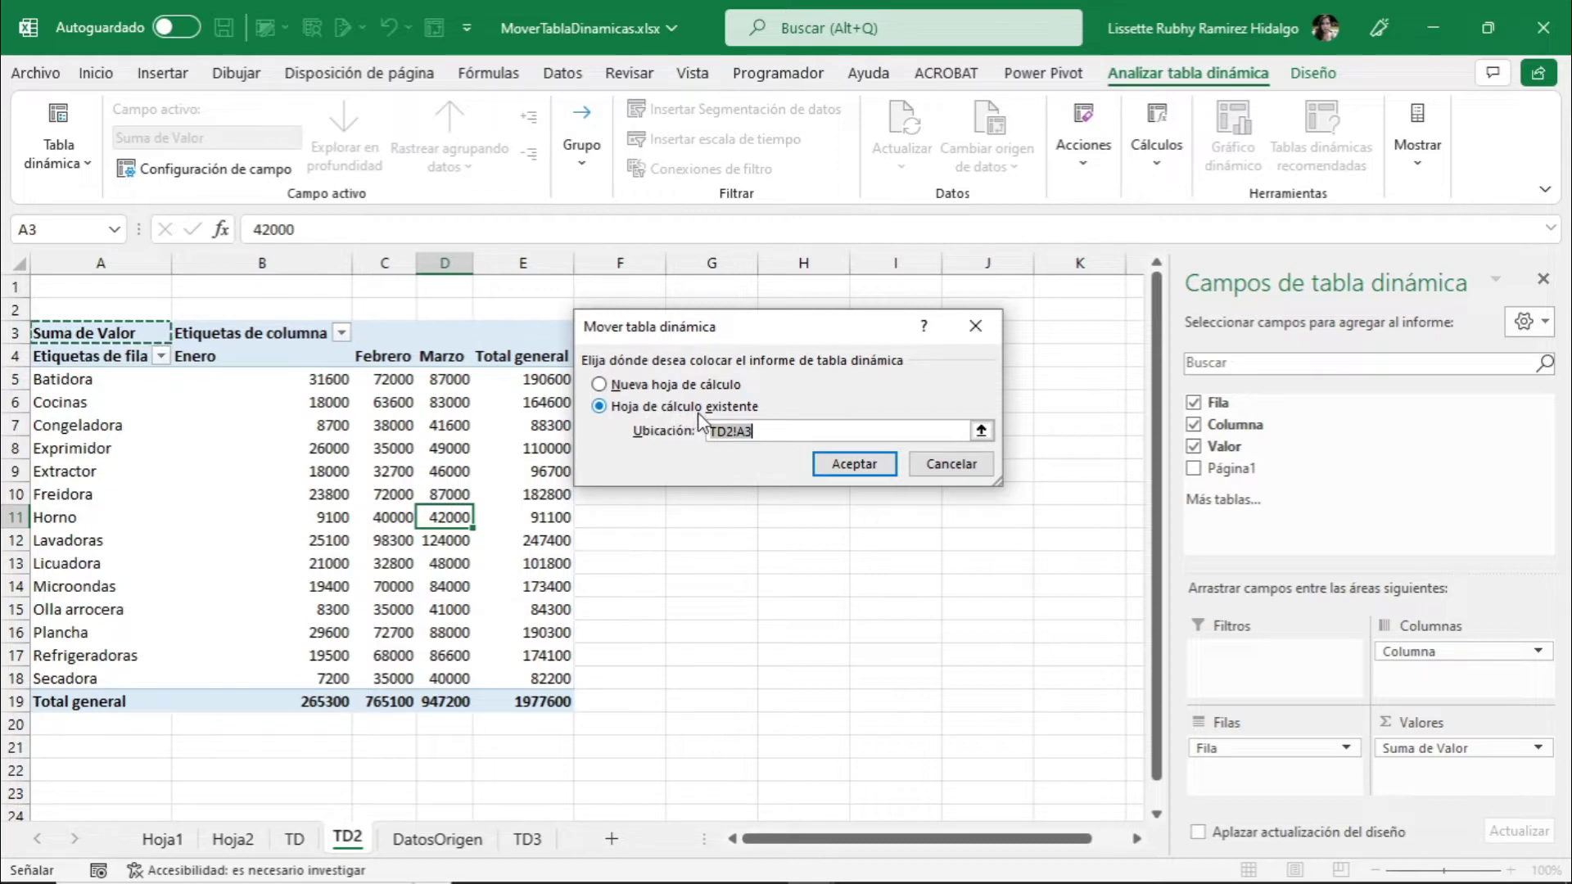
click(622, 385)
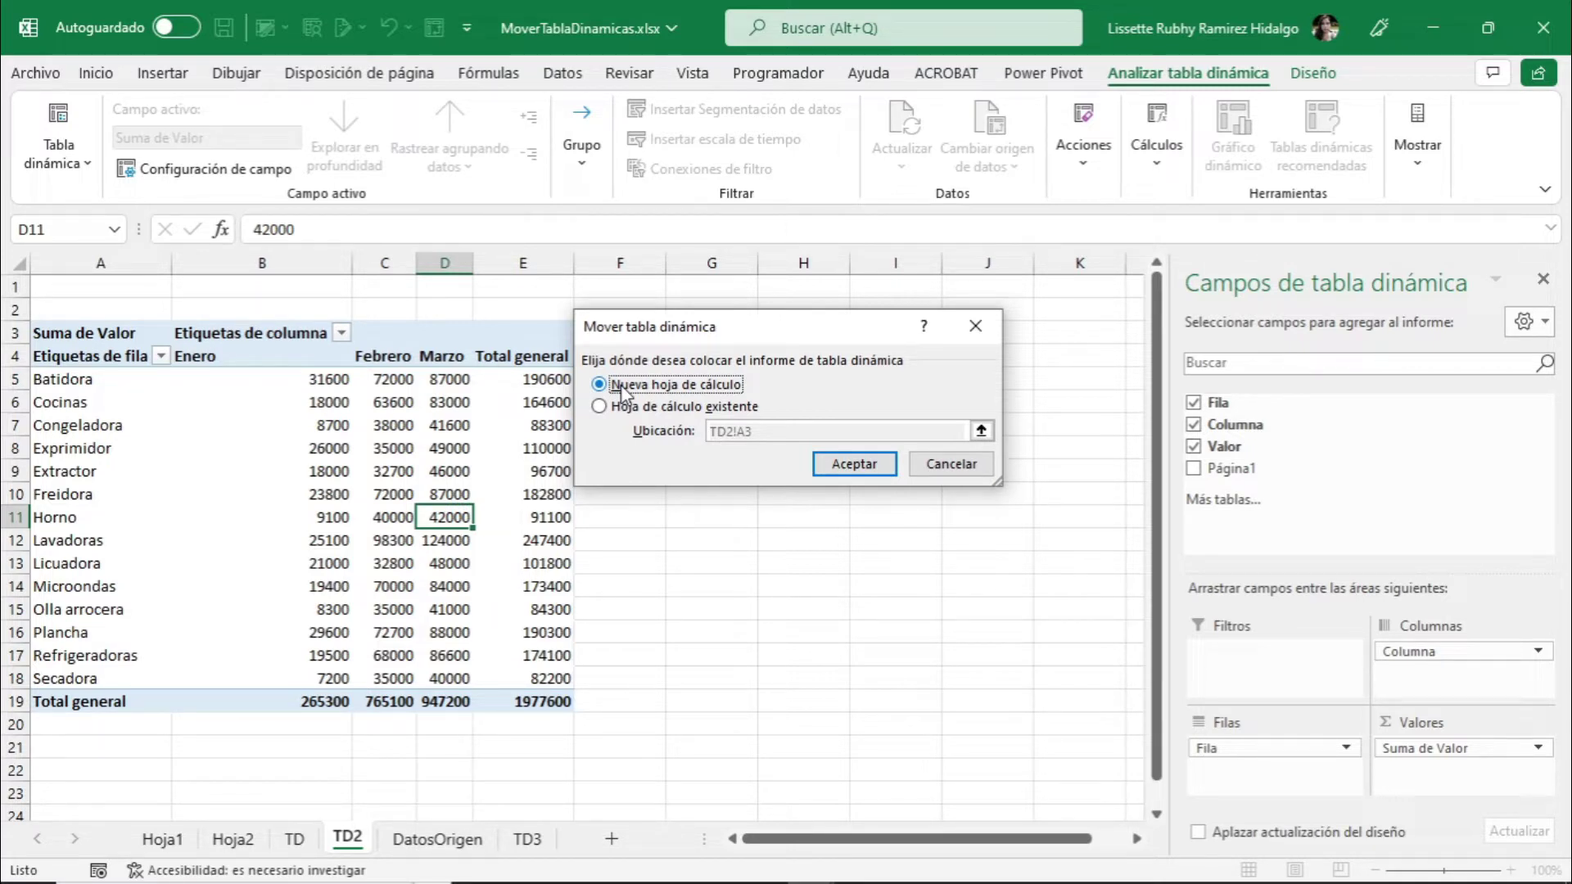
click(618, 409)
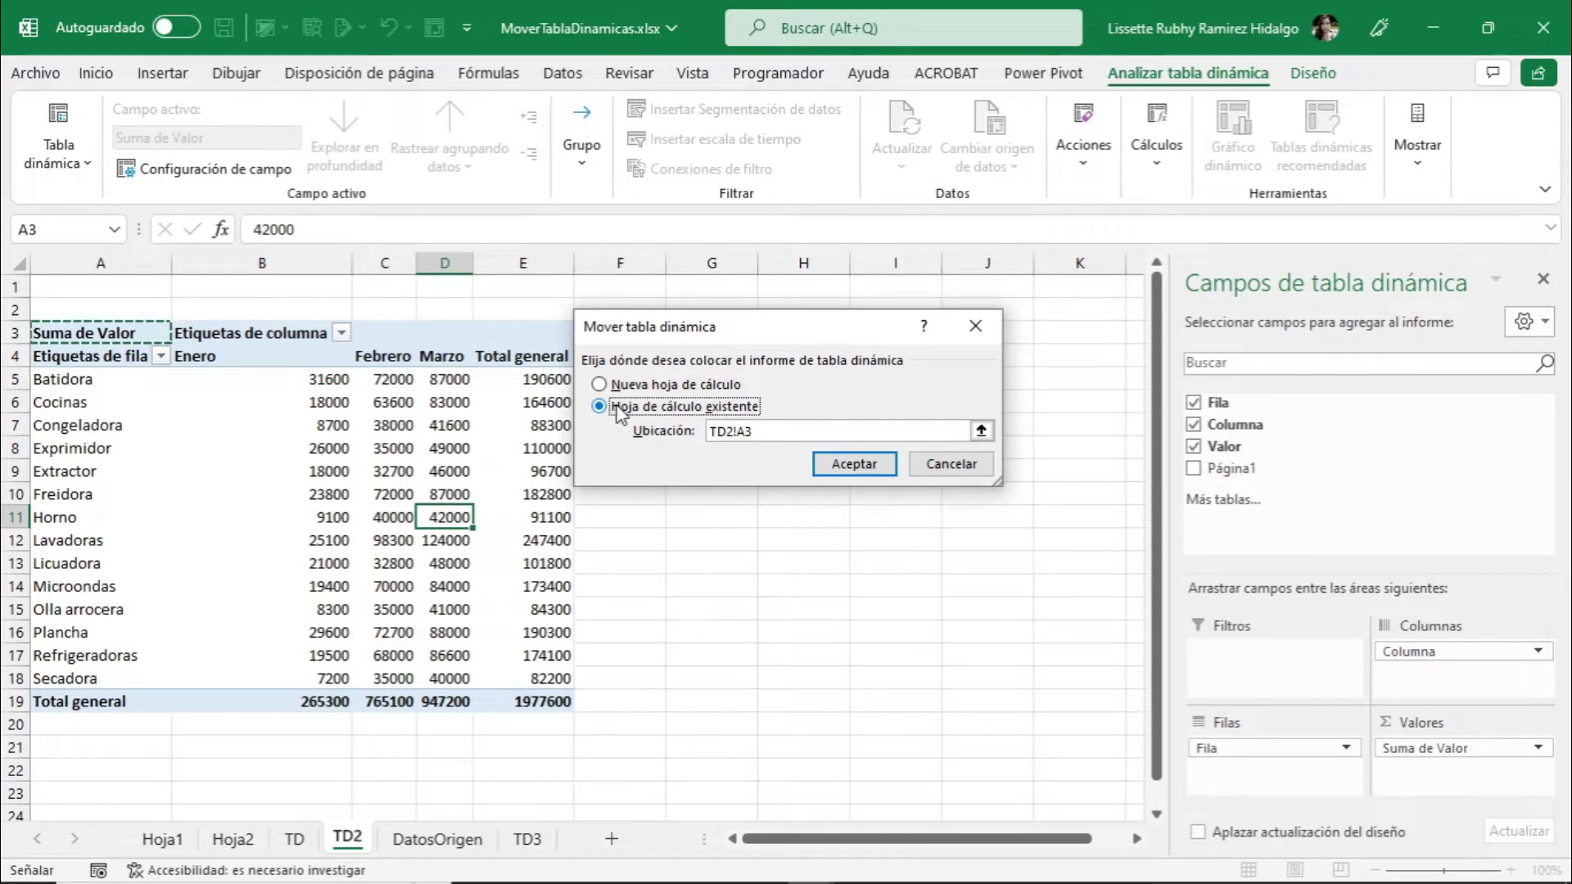
click(233, 846)
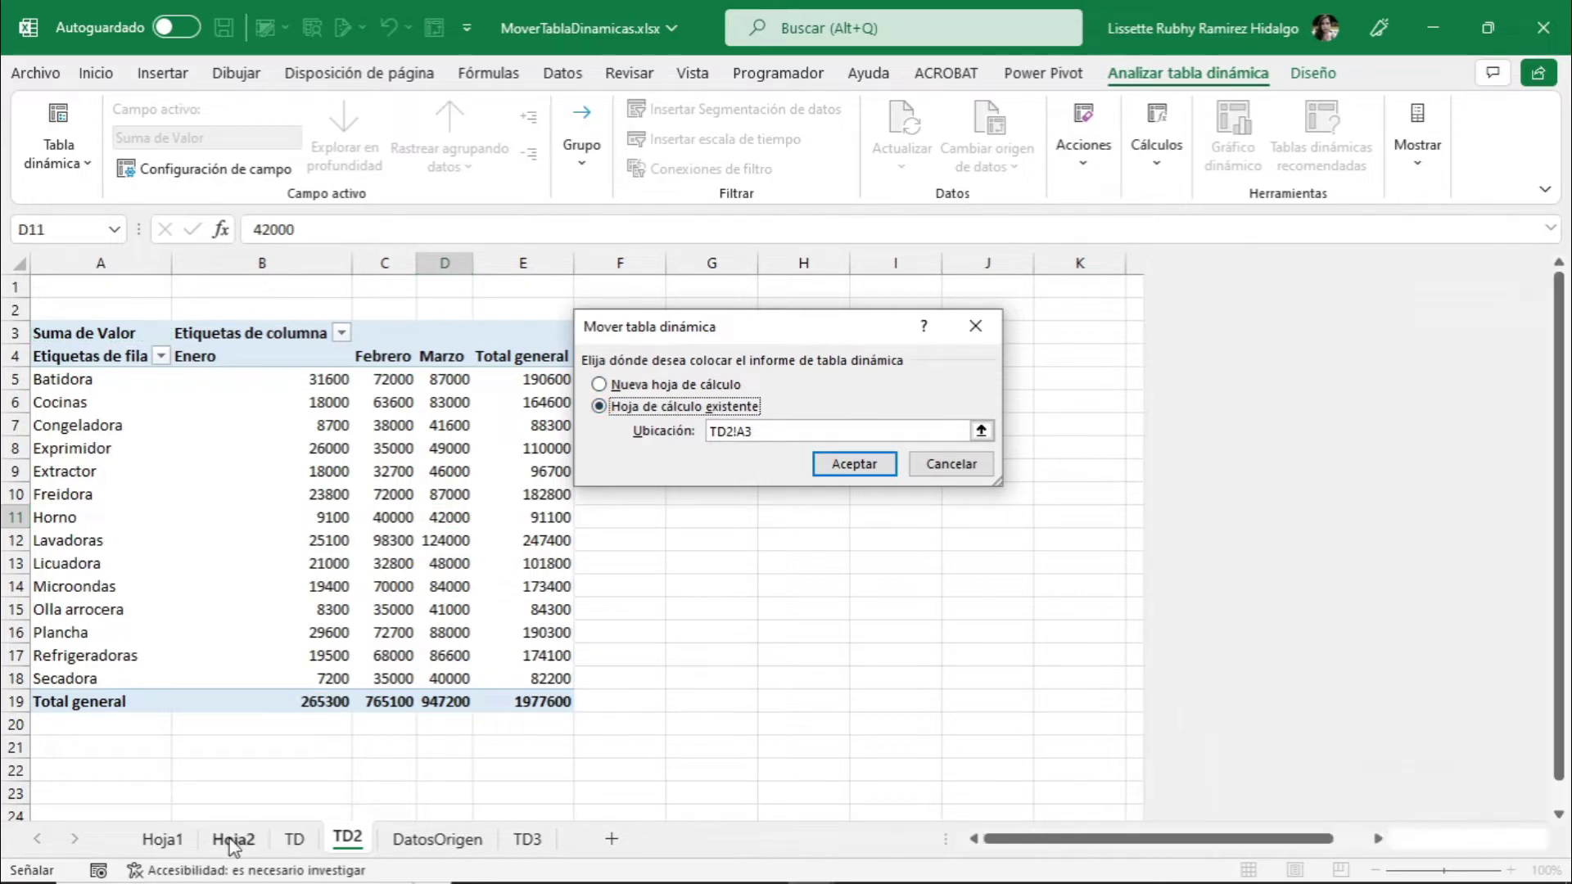
click(233, 844)
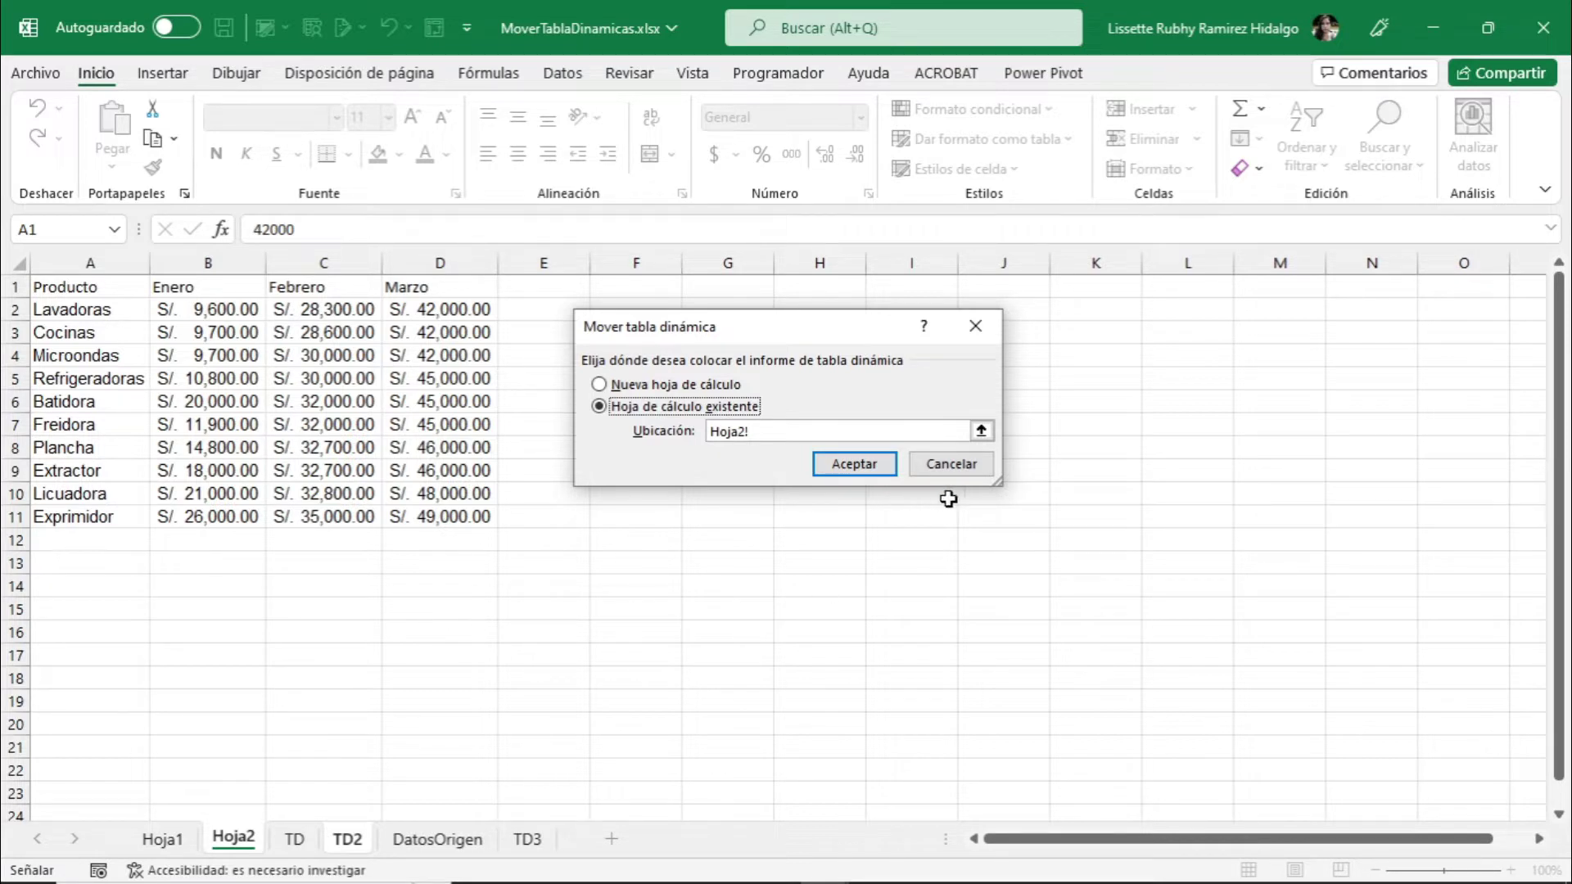
click(981, 432)
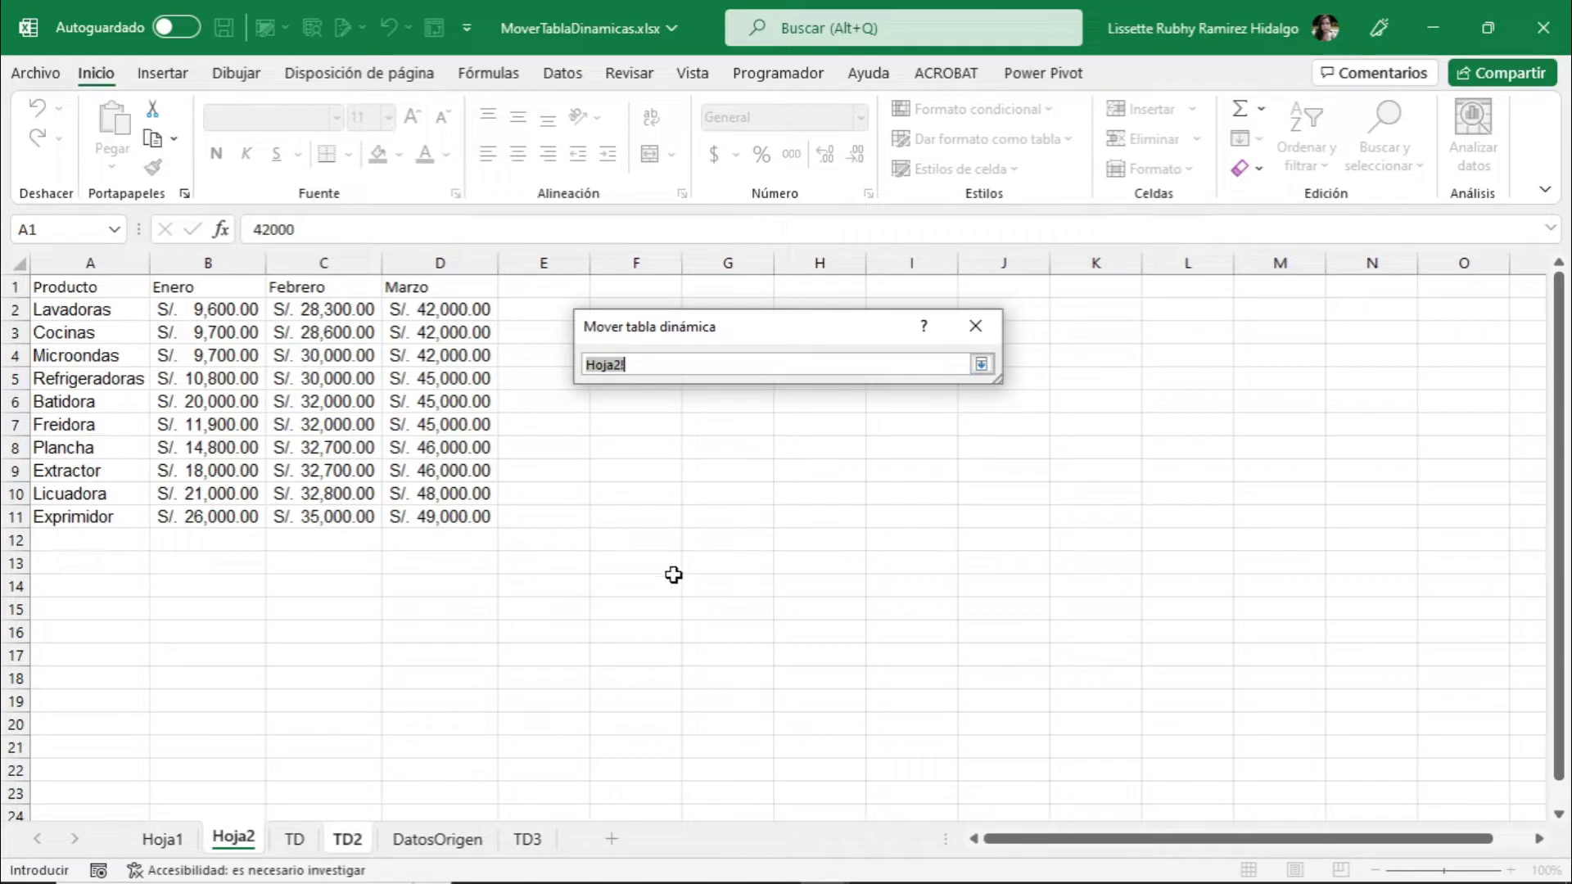
click(702, 542)
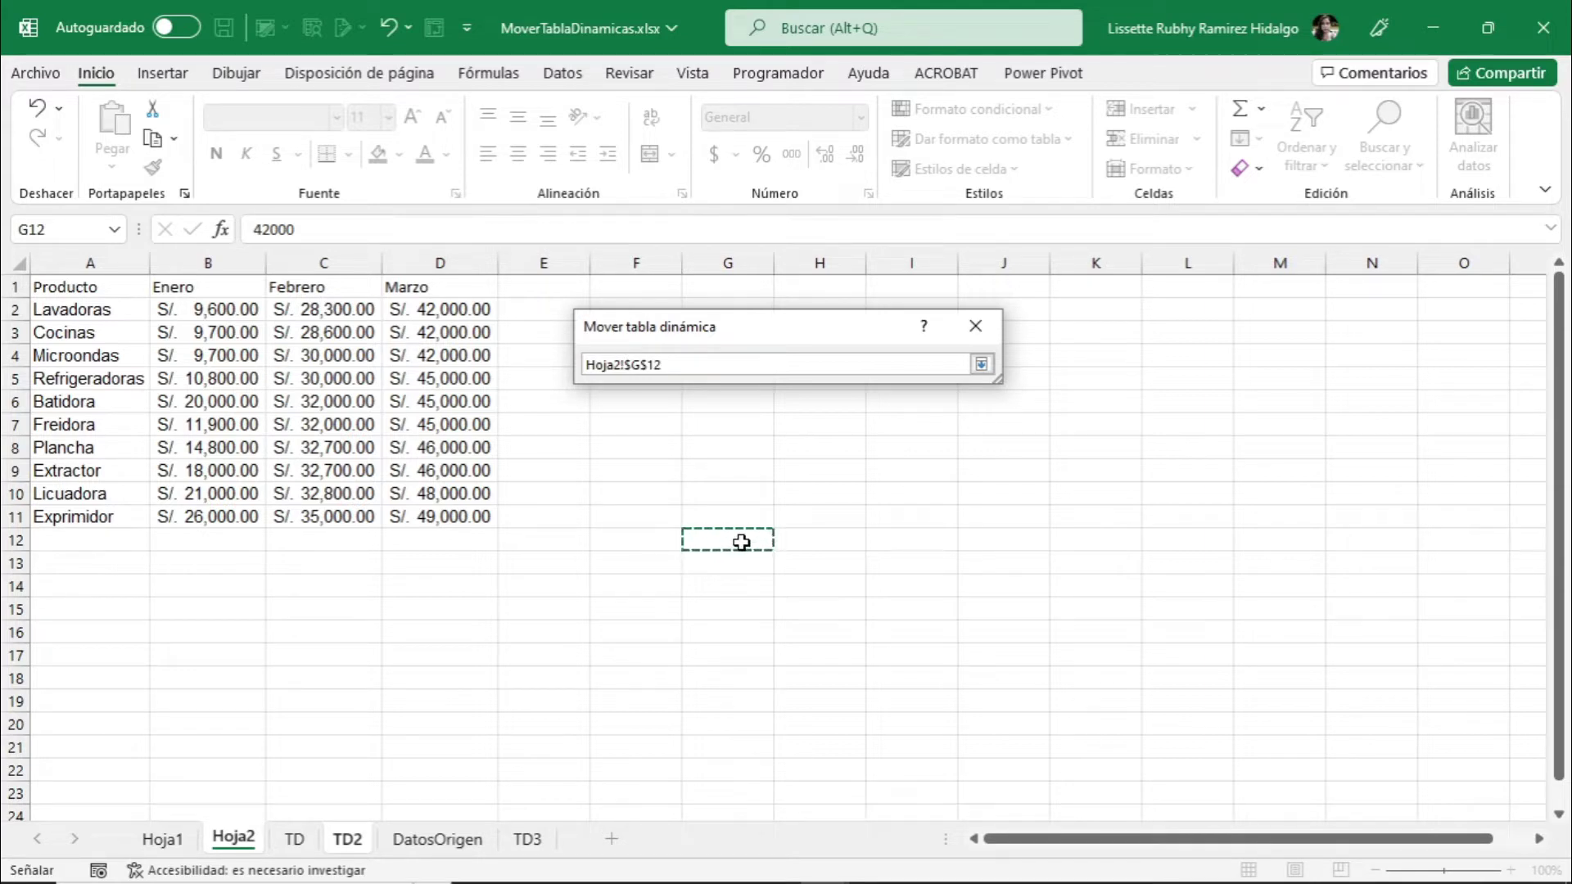
click(982, 366)
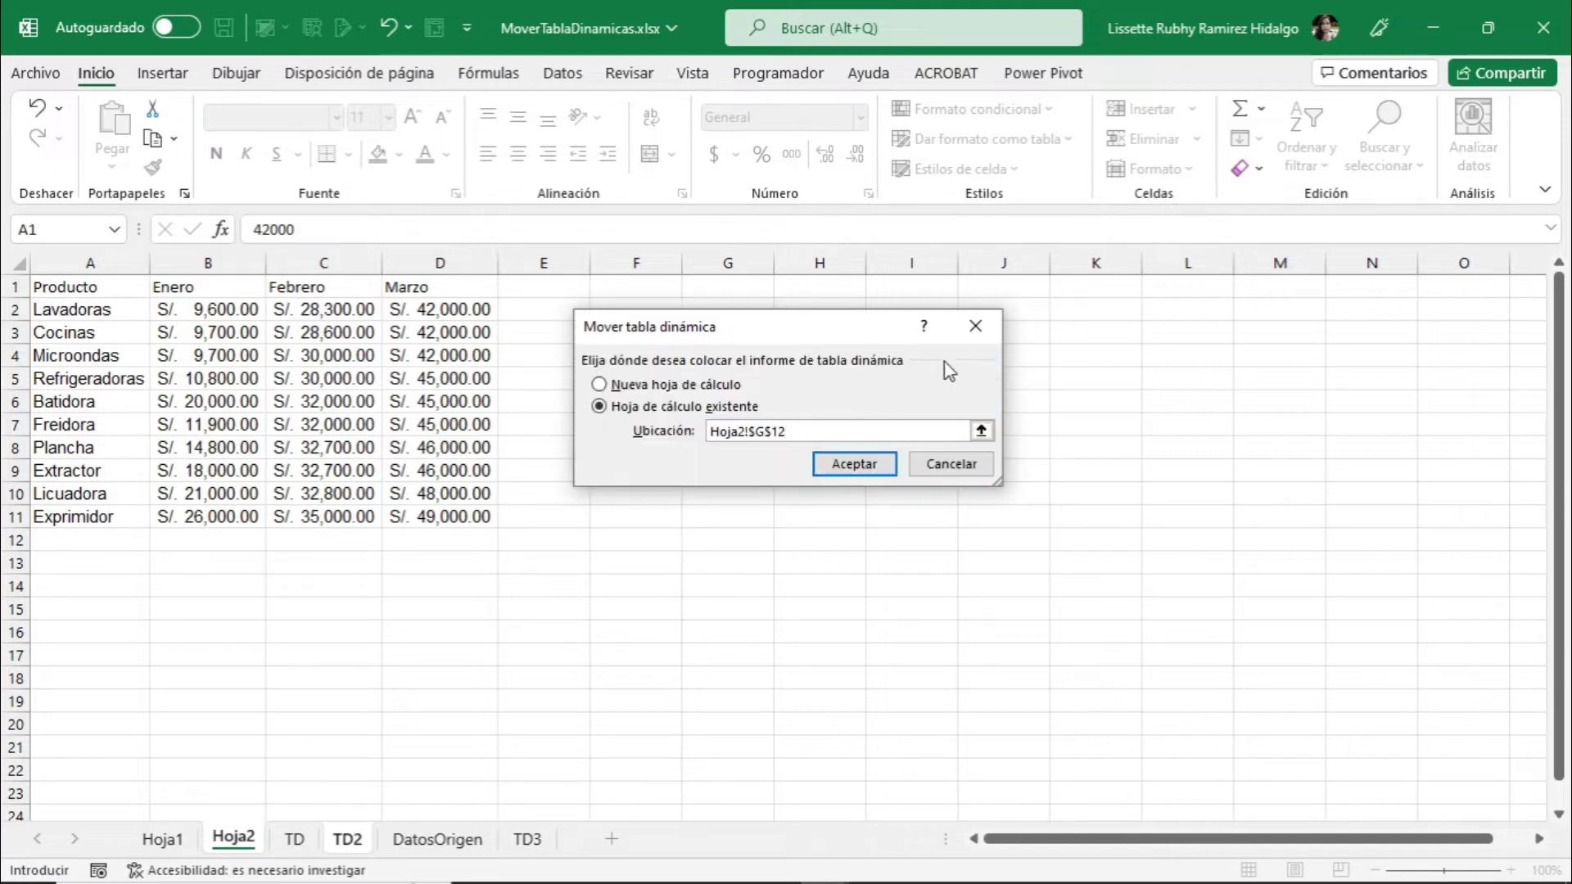
click(852, 471)
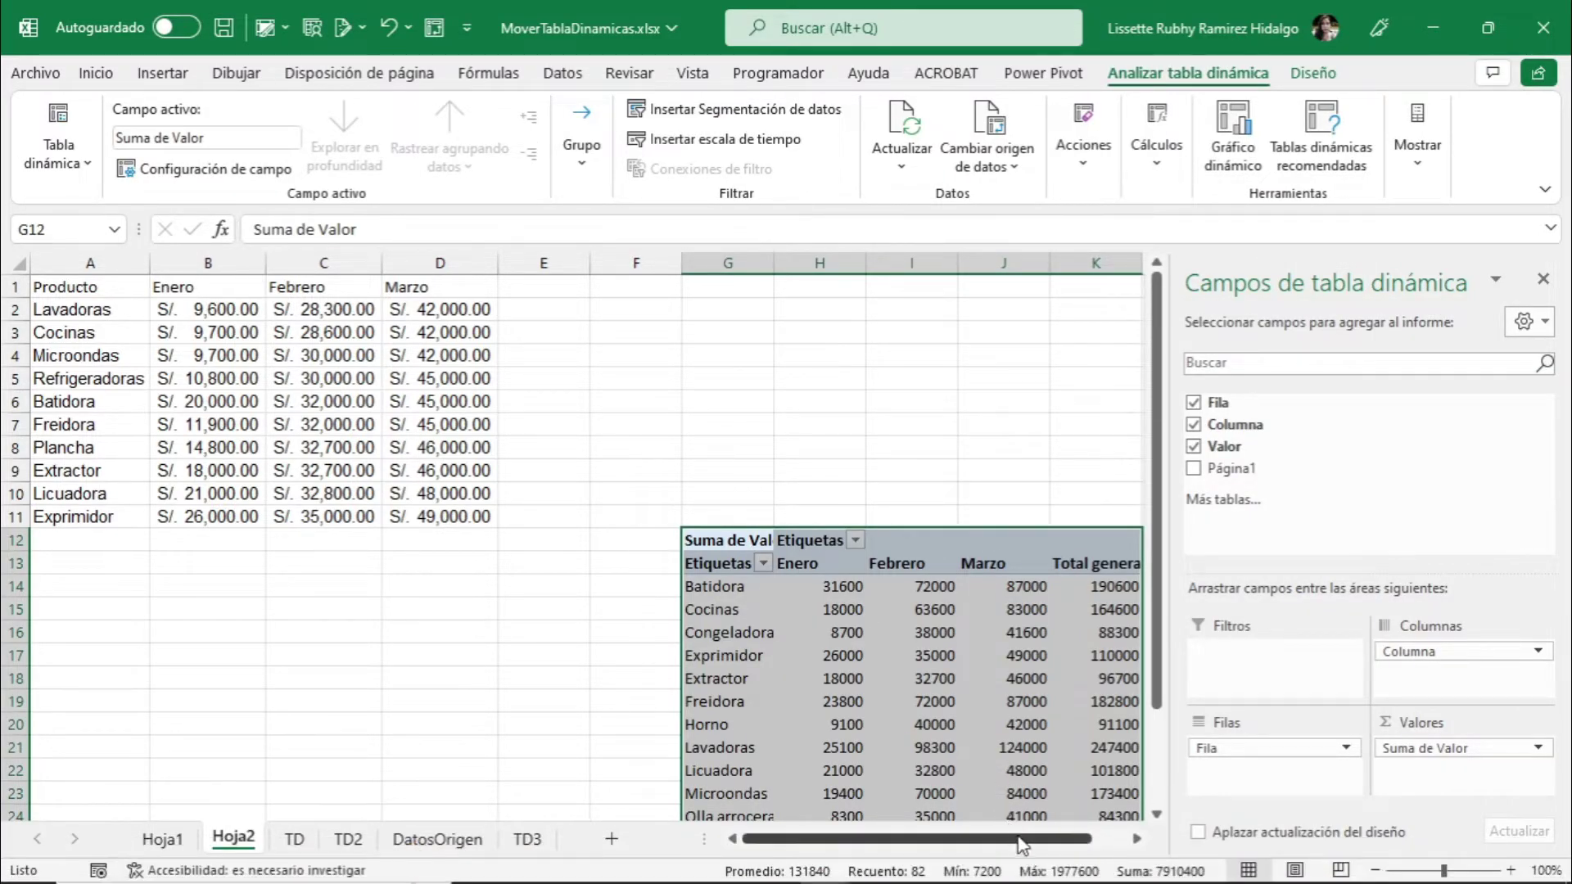
Move the pivot table within Hoja2 to cell B16 with the Move PivotTable command
drag(1023, 843, 1052, 841)
drag(1158, 626, 1147, 737)
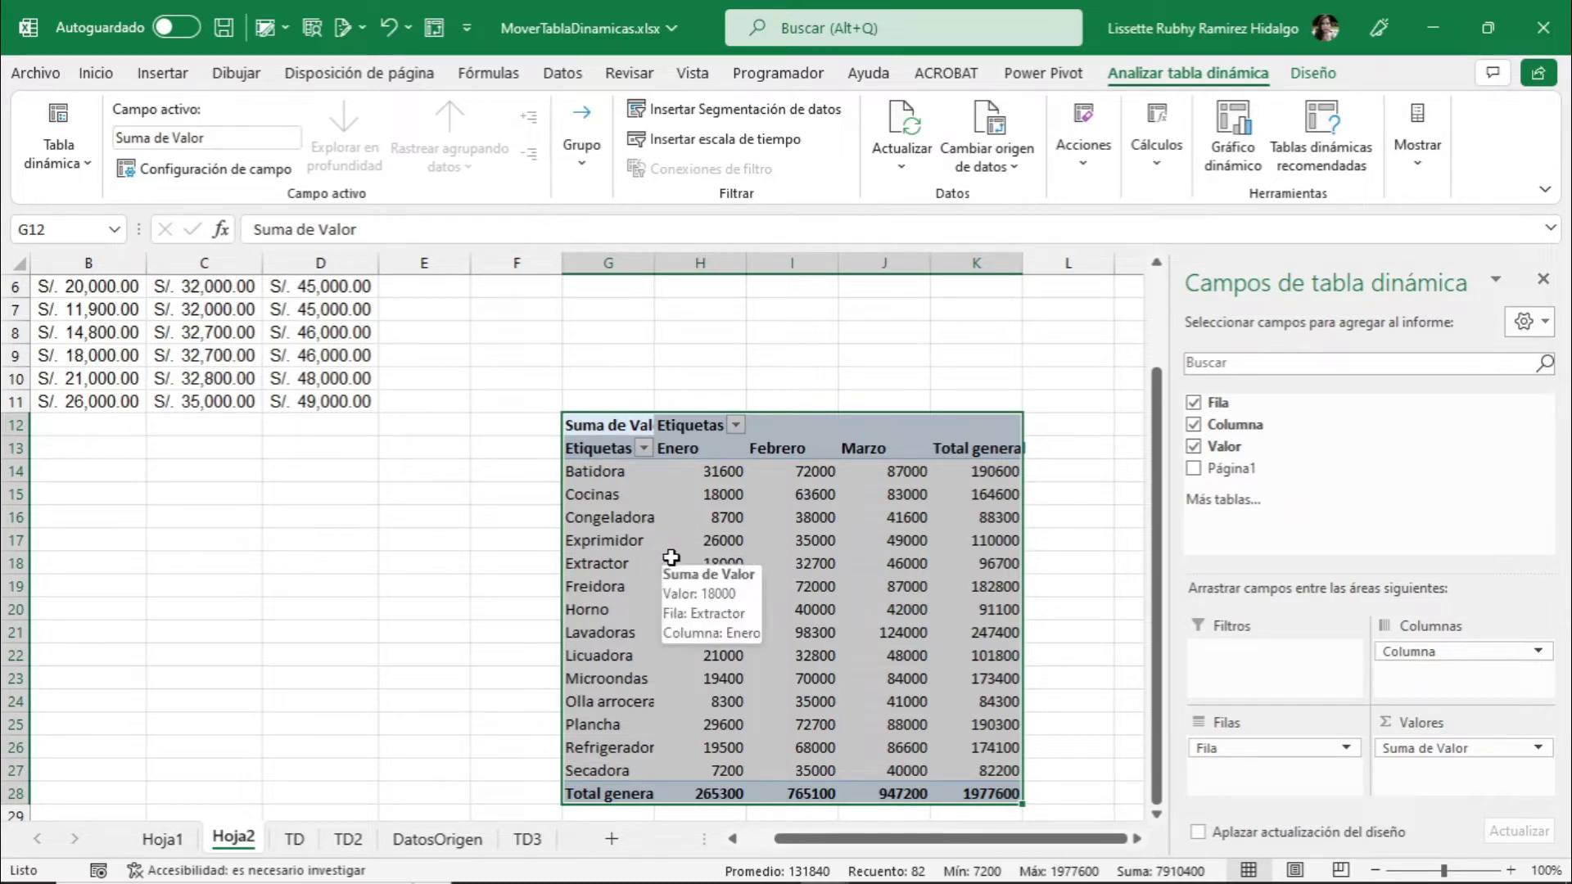
click(794, 514)
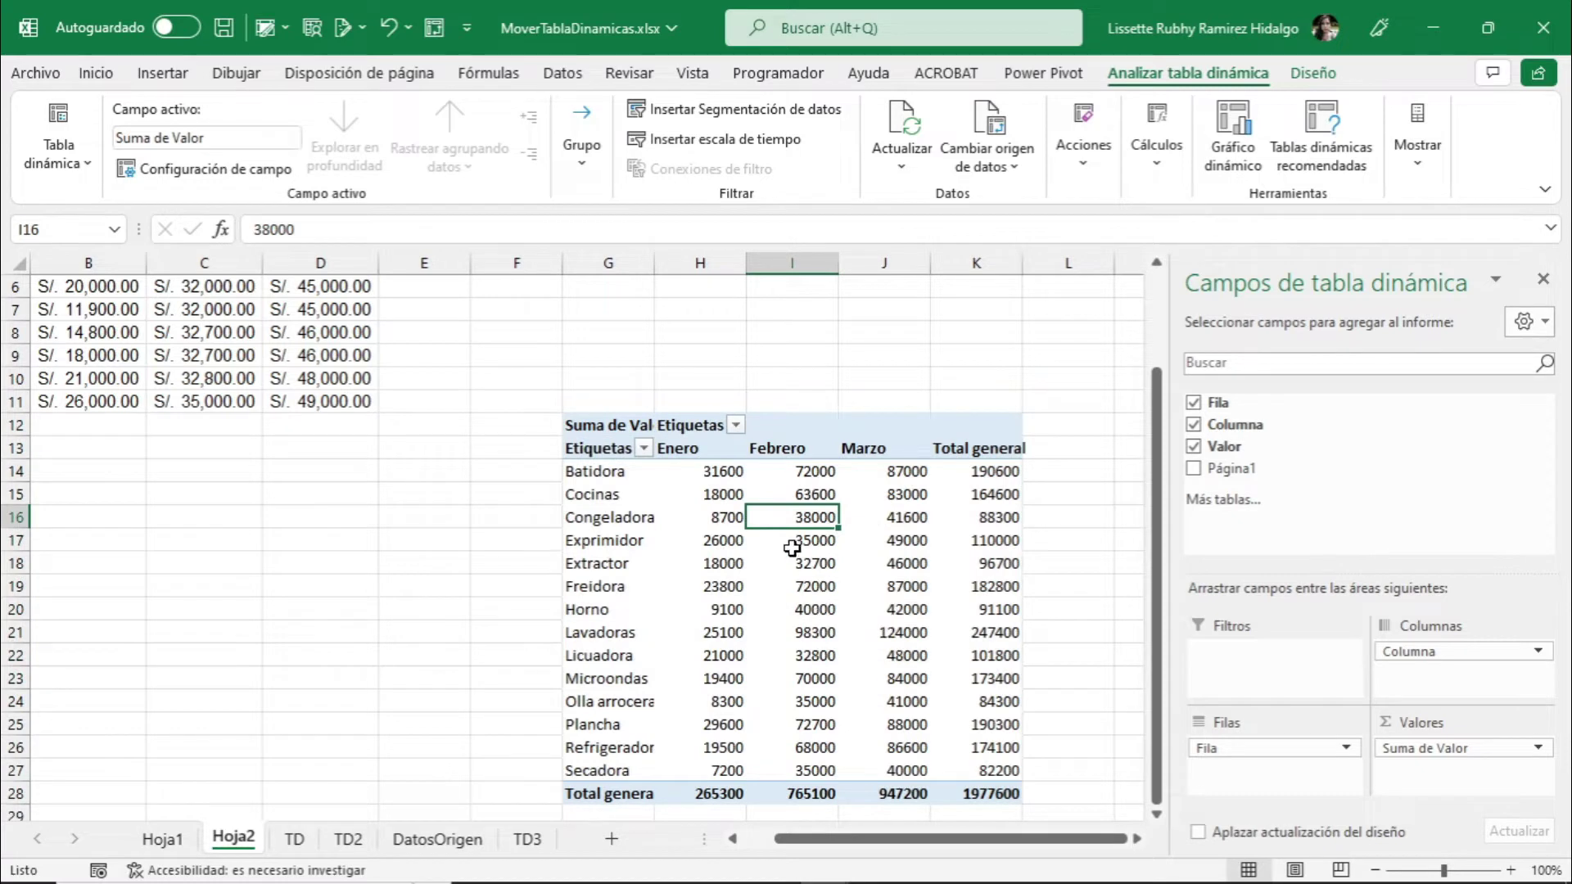
mouse_move(803, 578)
click(1082, 174)
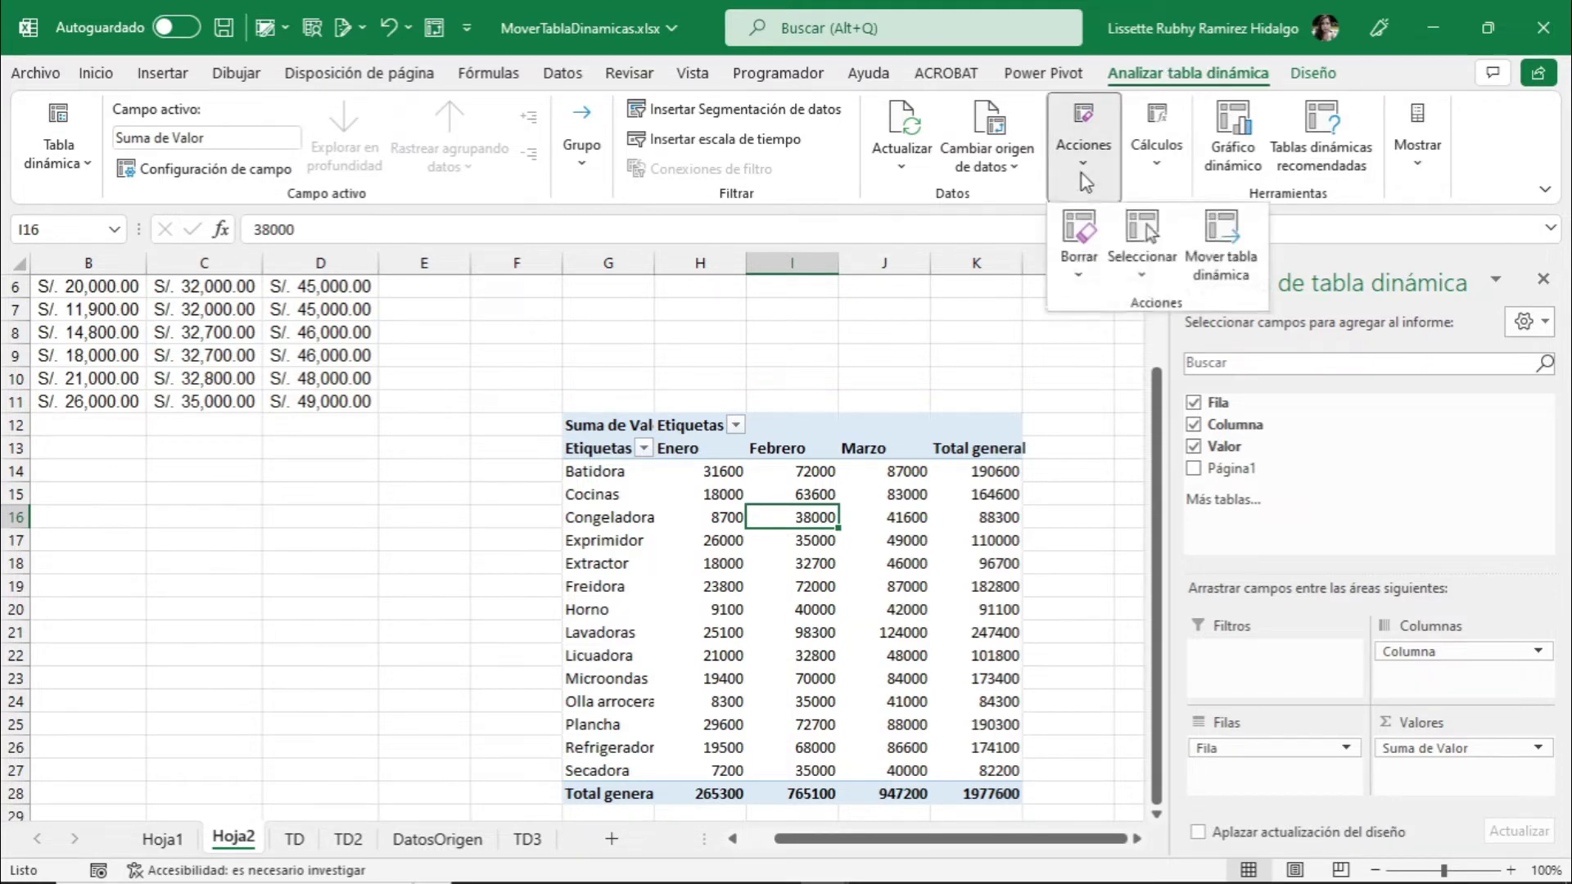
click(1210, 253)
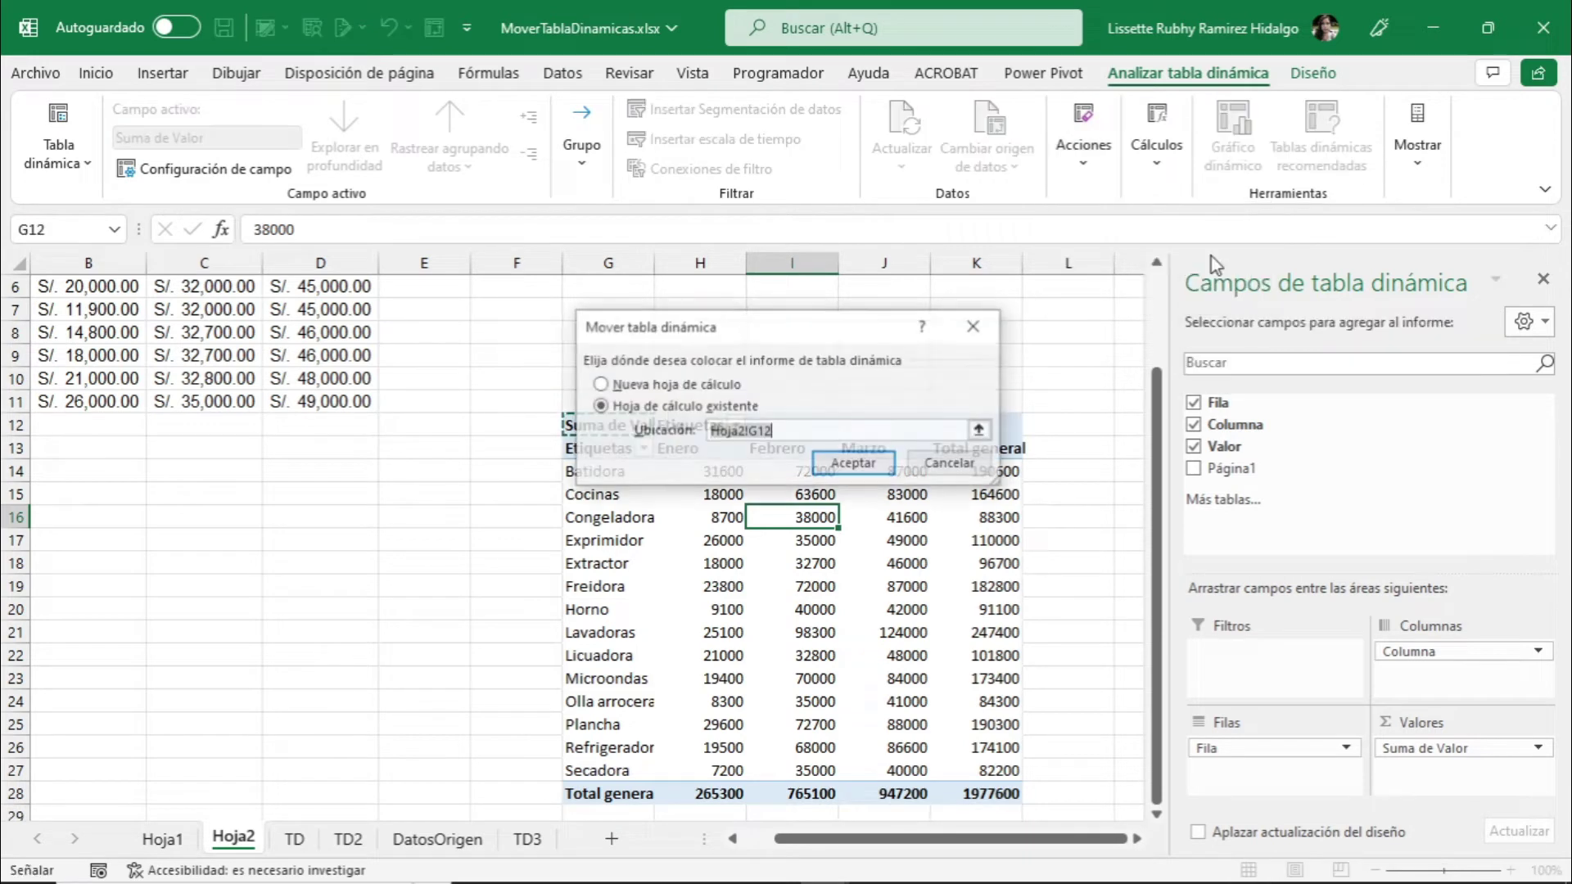
click(871, 432)
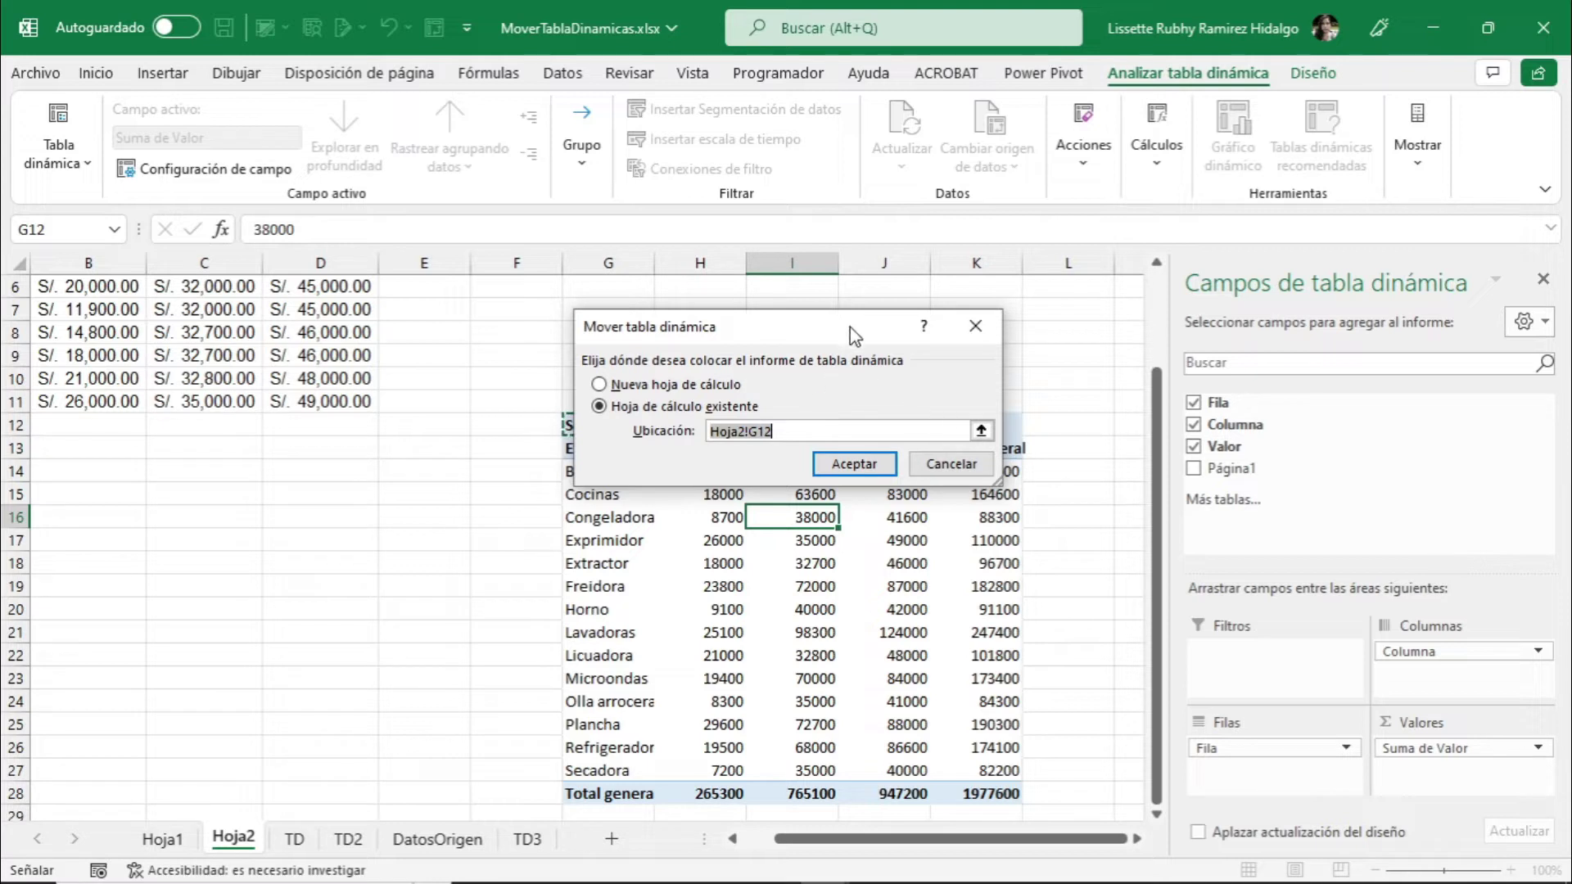
drag(850, 329, 931, 327)
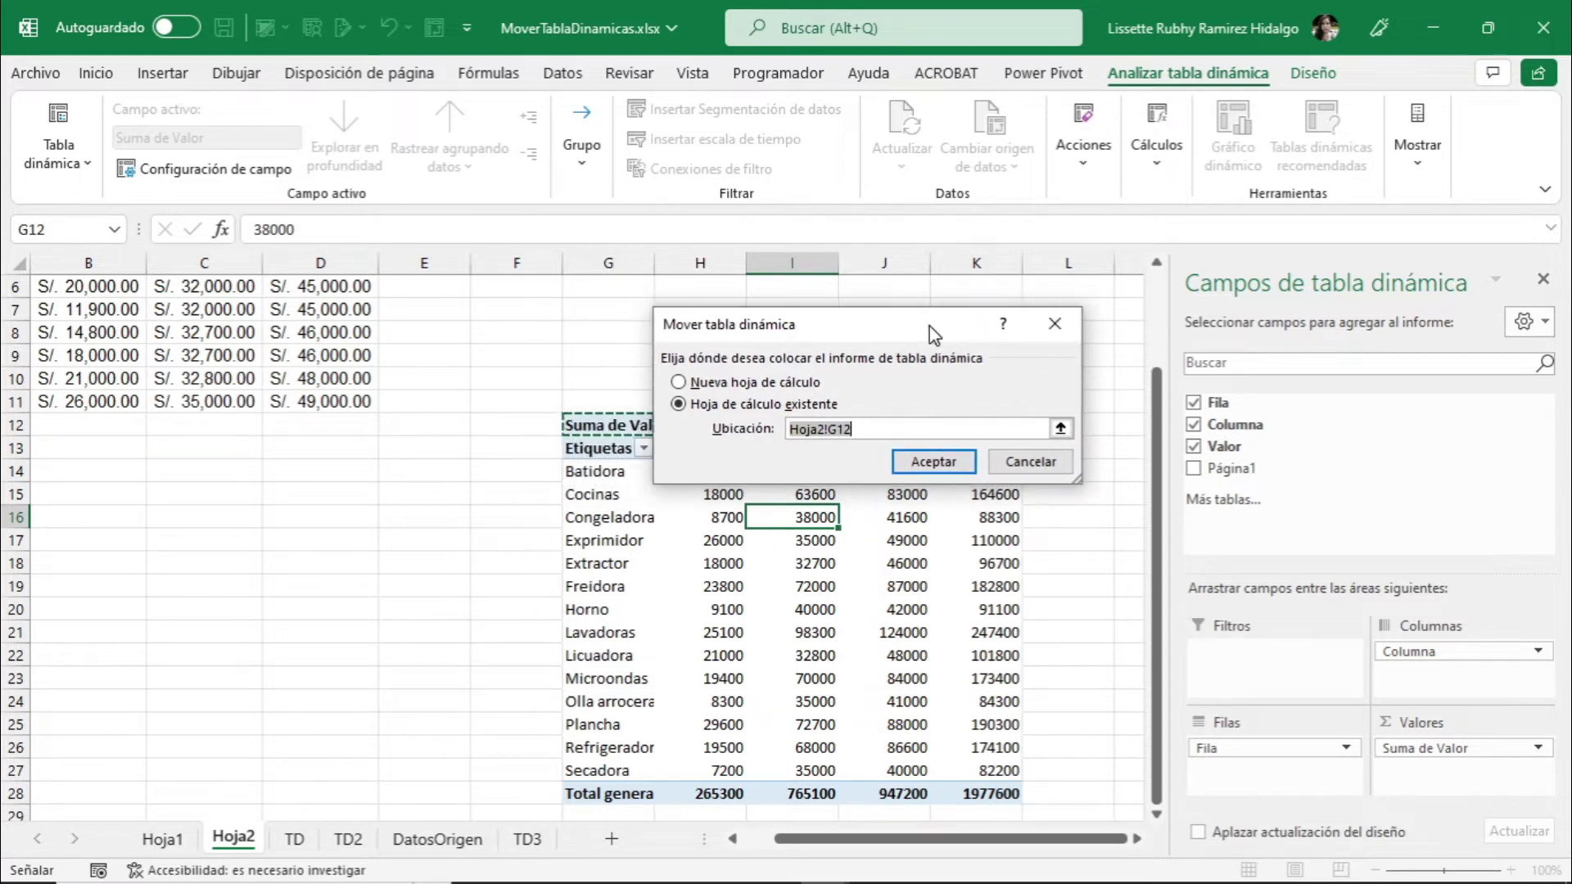
click(96, 515)
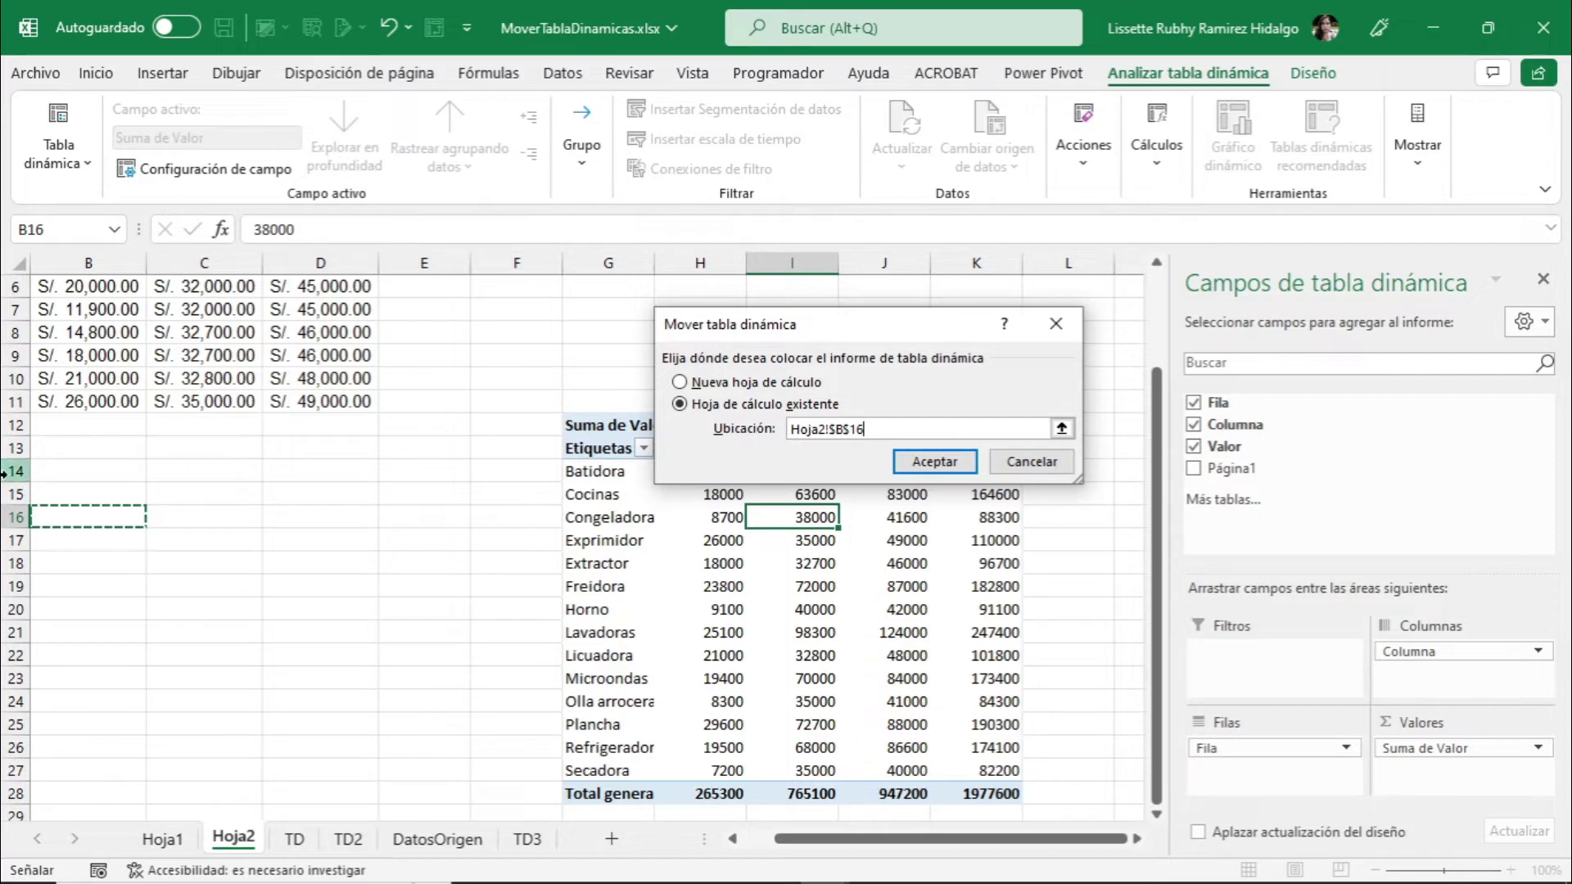
click(933, 461)
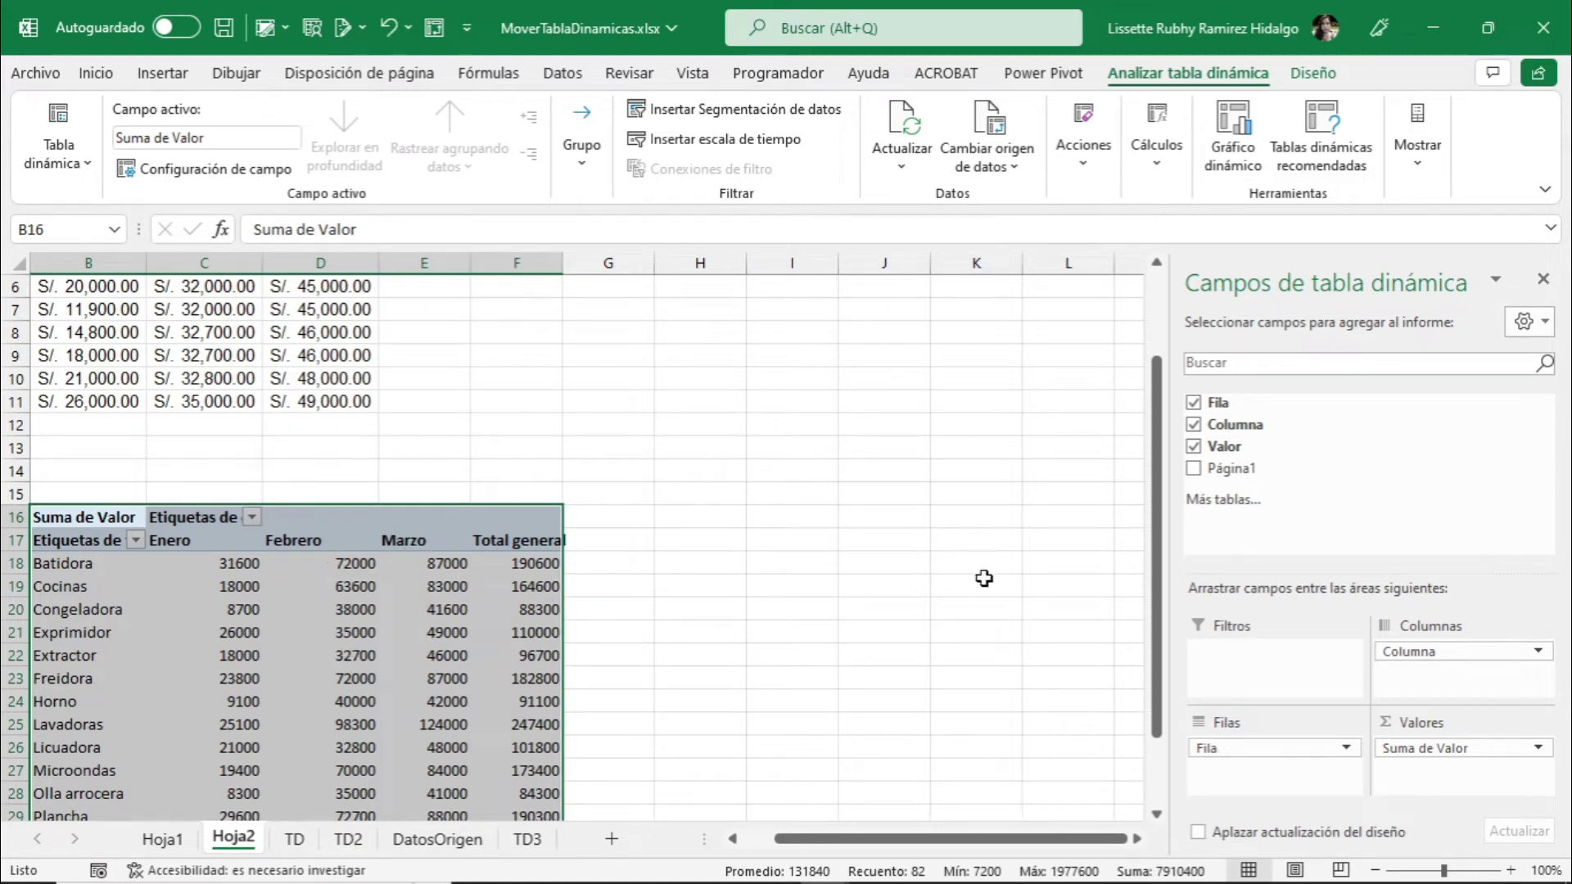
Select the entire pivot table by its border and relocate it directly on Hoja2 so that it starts at cell I11
drag(1154, 552, 1158, 682)
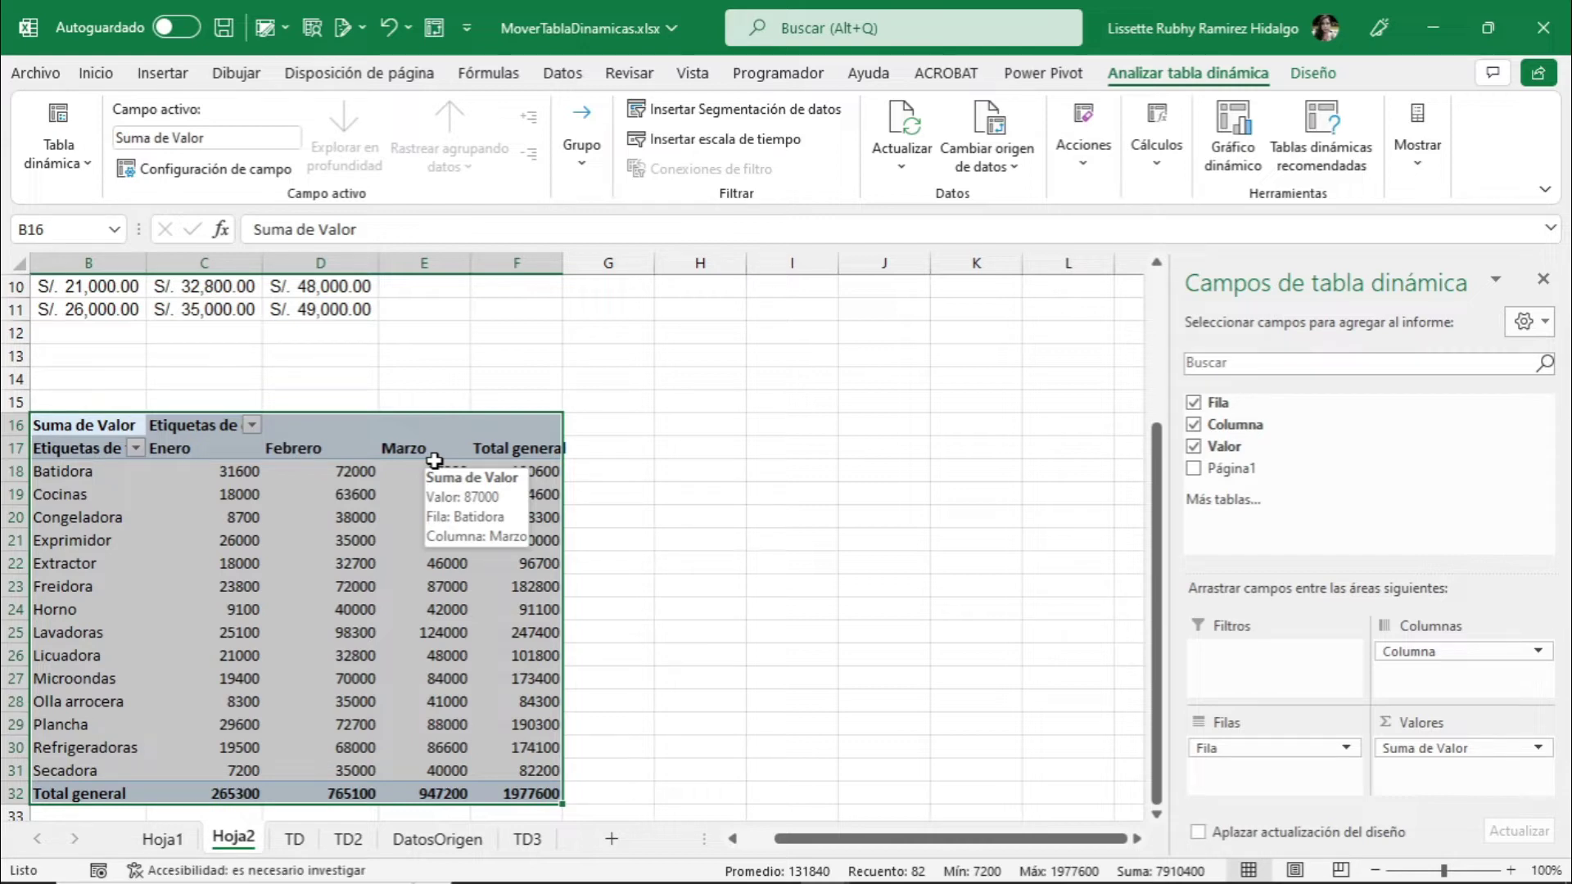
click(616, 449)
click(427, 540)
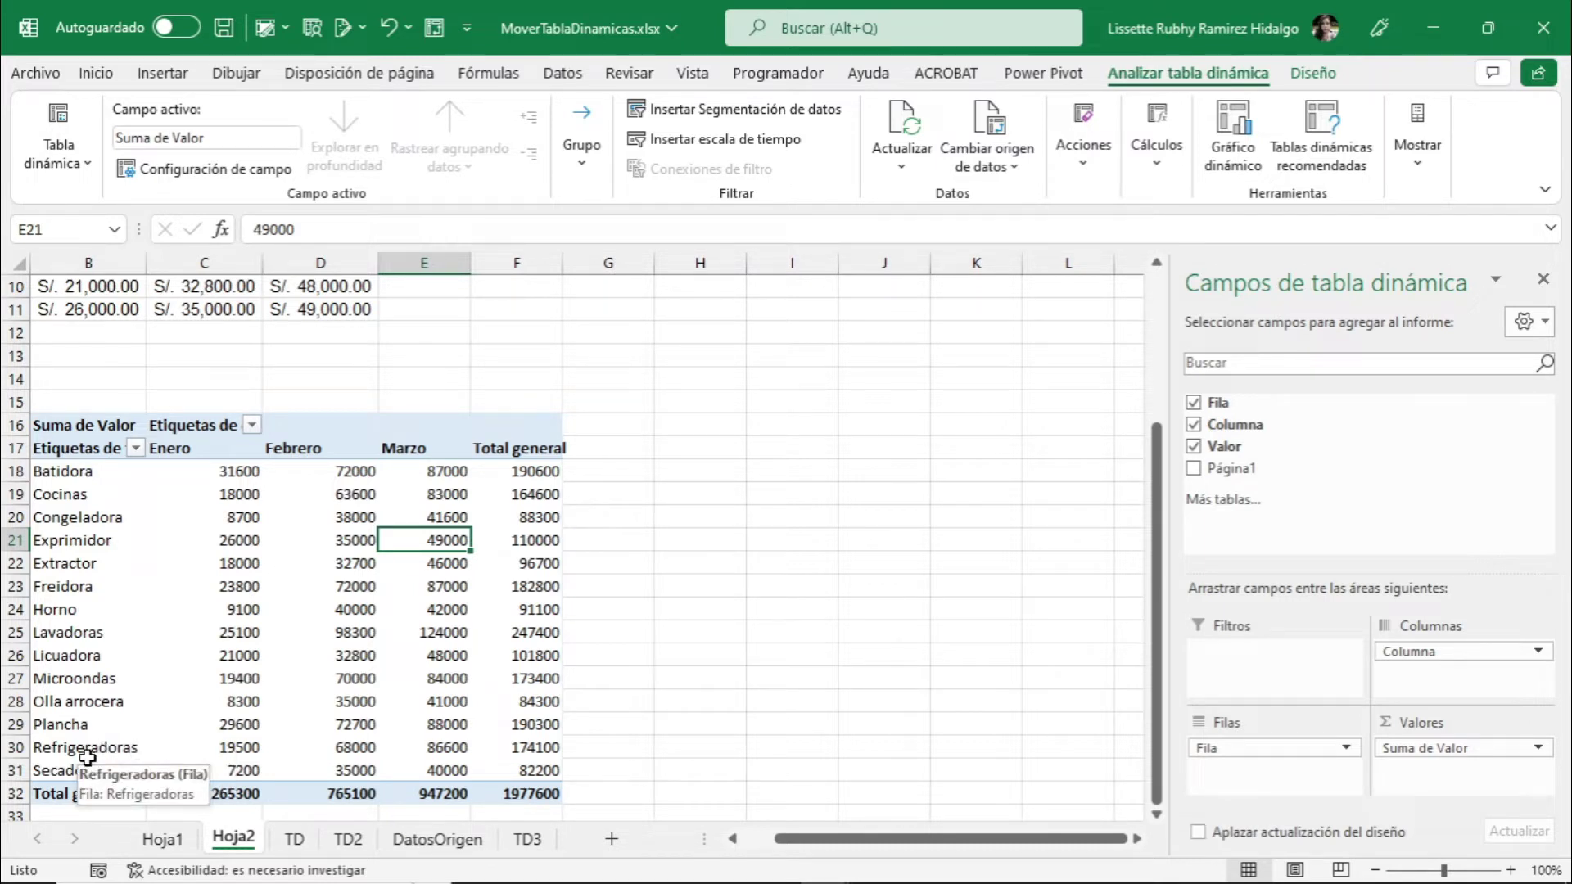
click(27, 426)
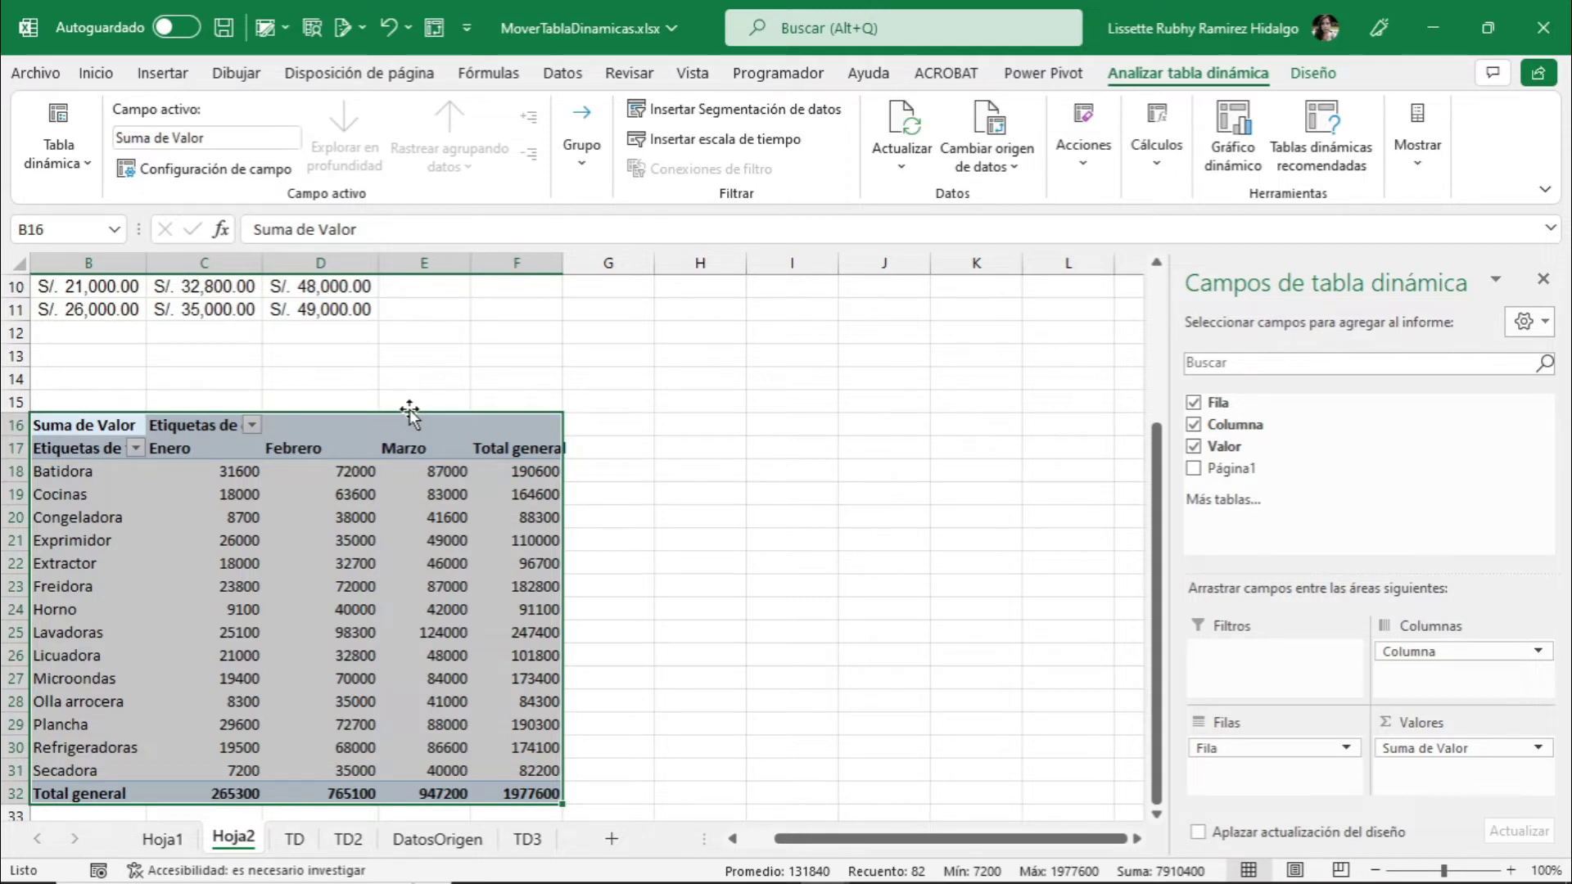
drag(409, 411, 409, 412)
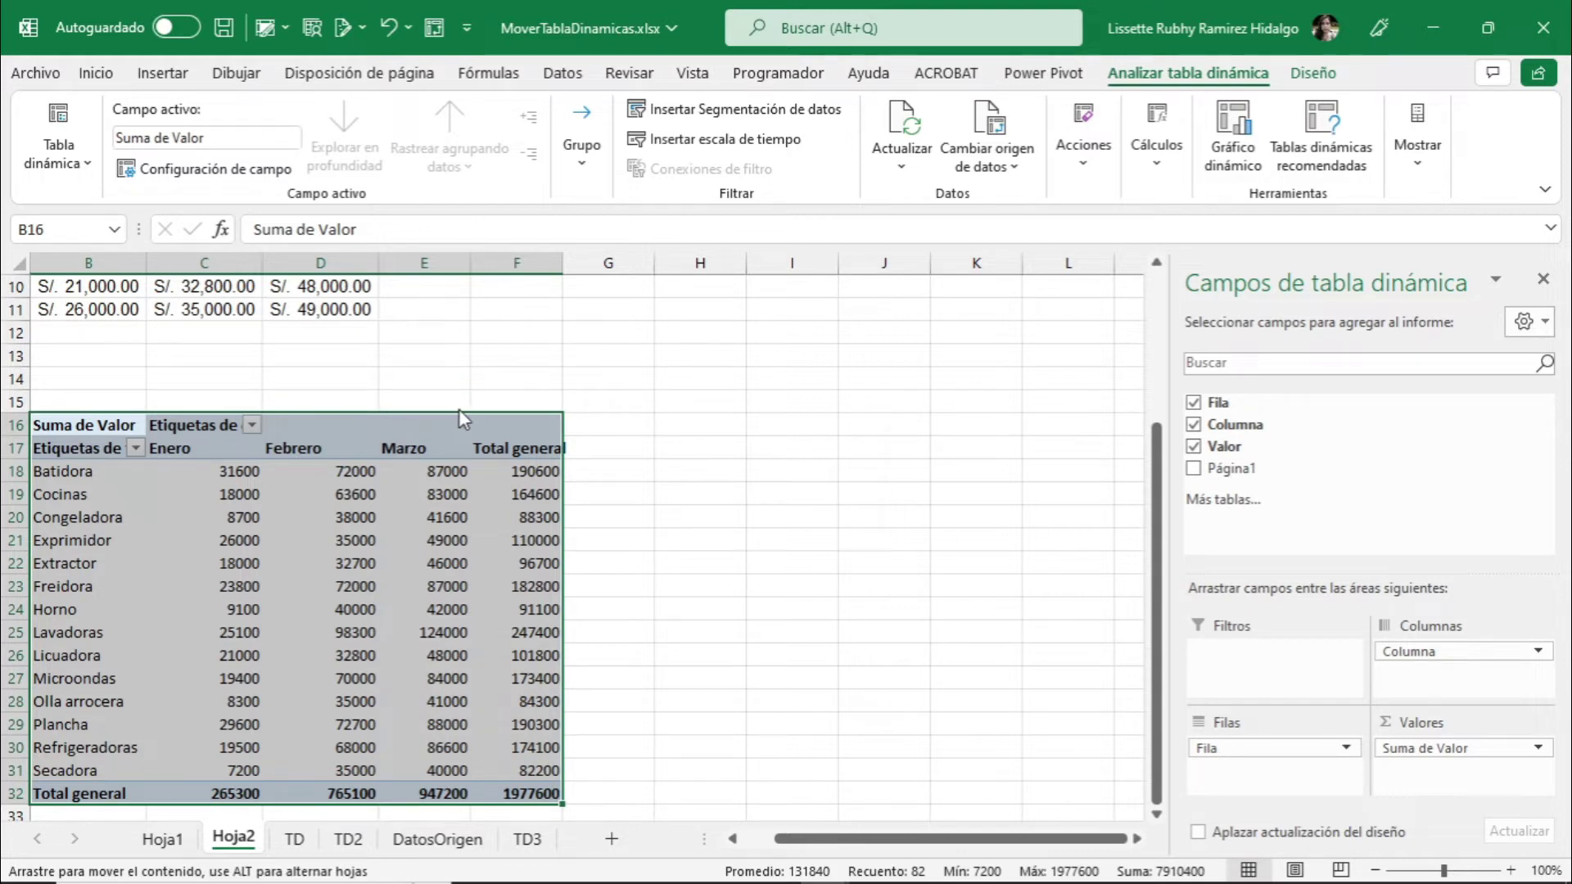
drag(458, 410, 1035, 327)
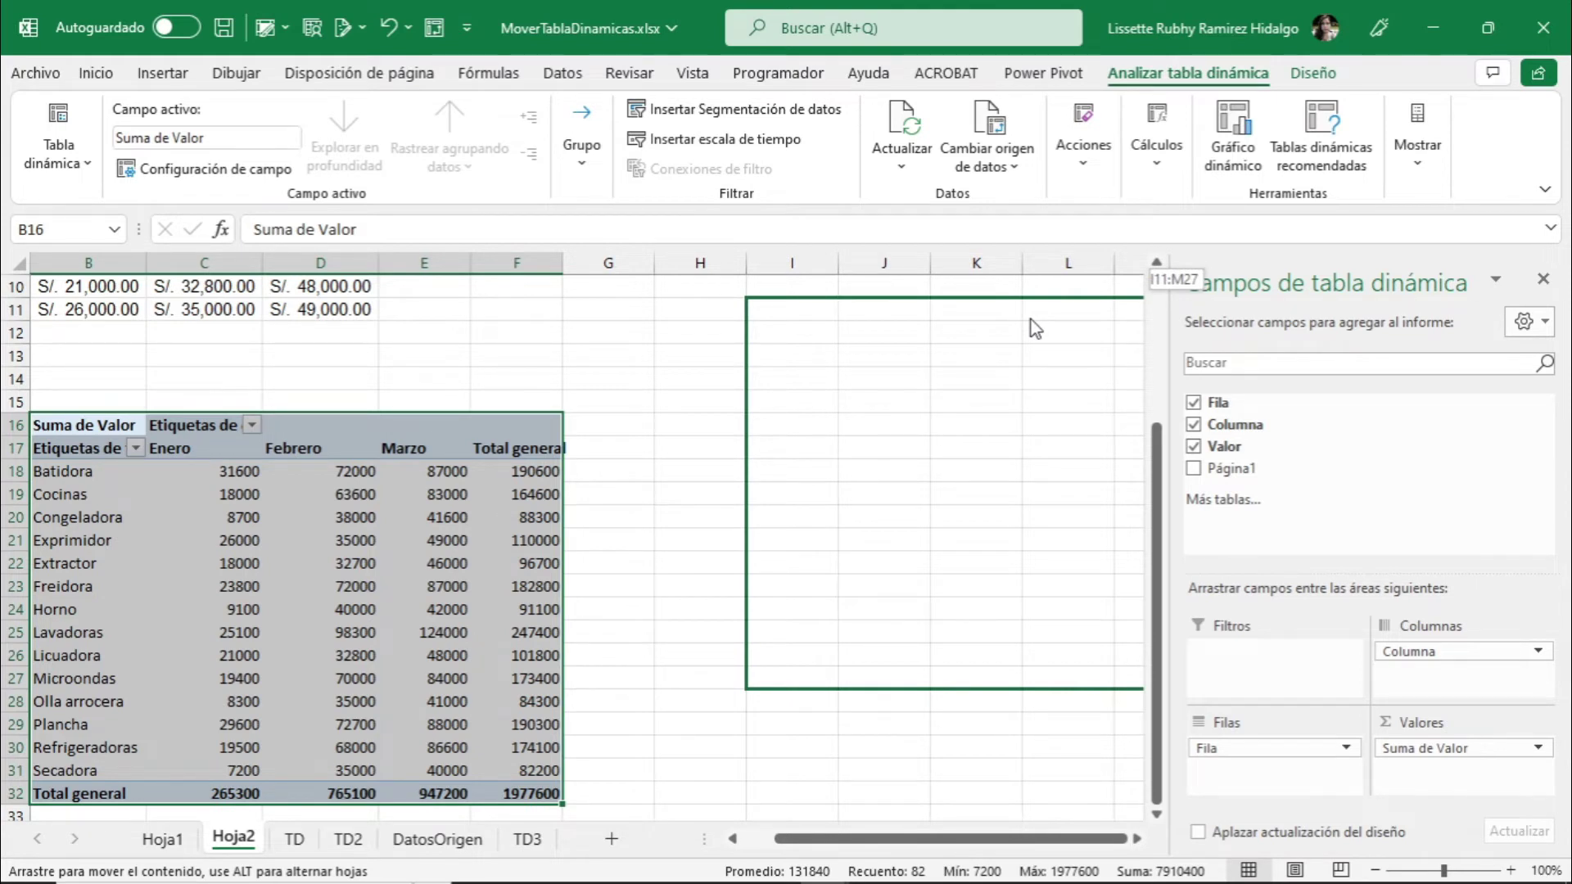
drag(1036, 328, 1008, 328)
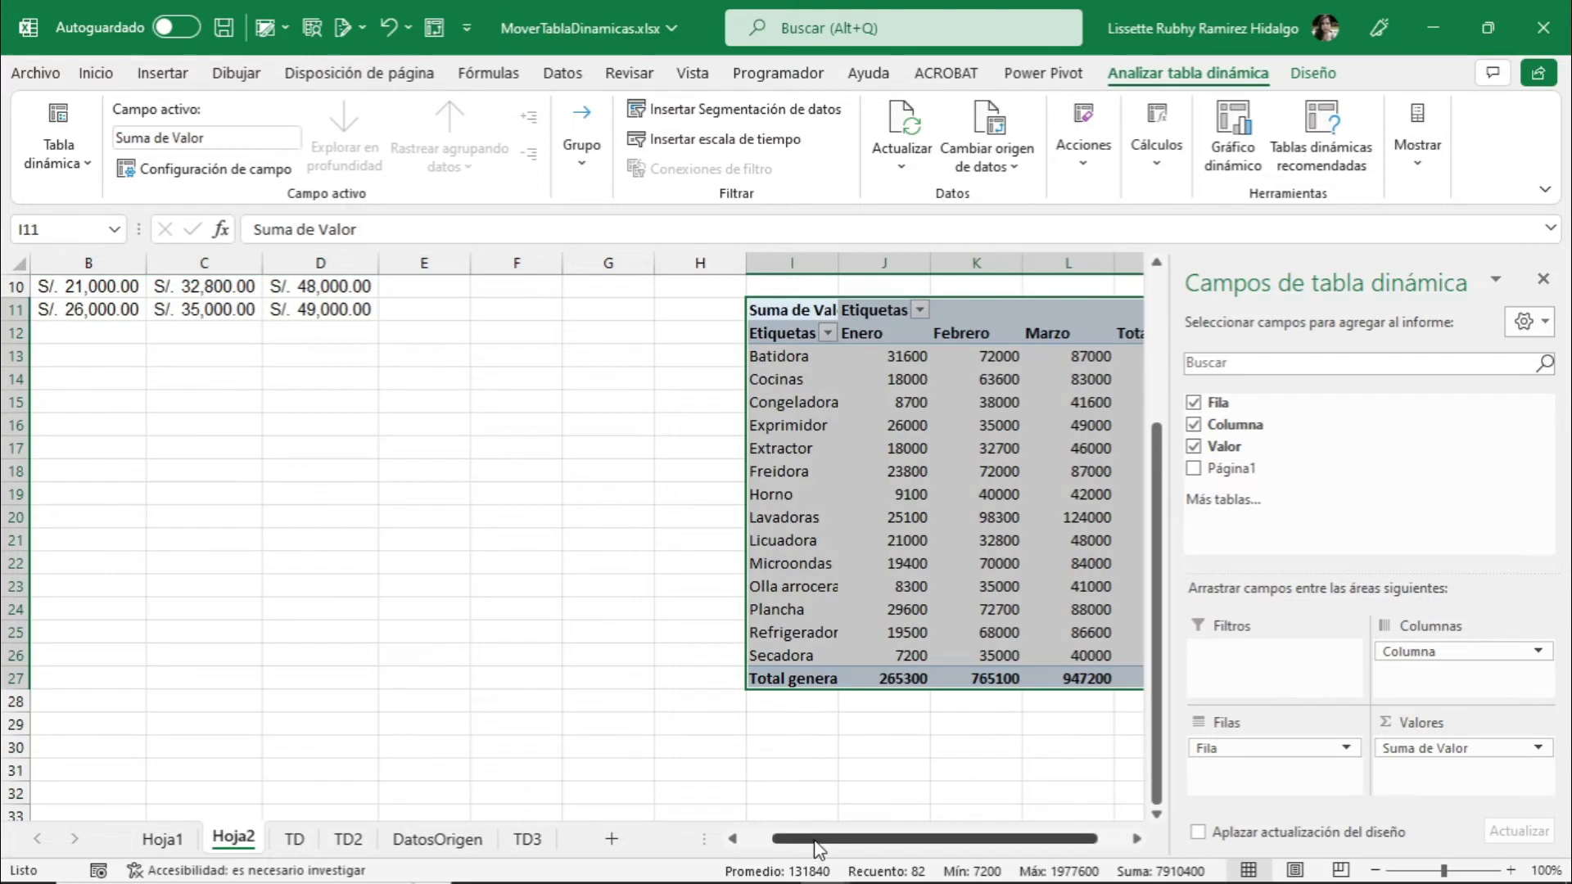
drag(813, 839, 876, 839)
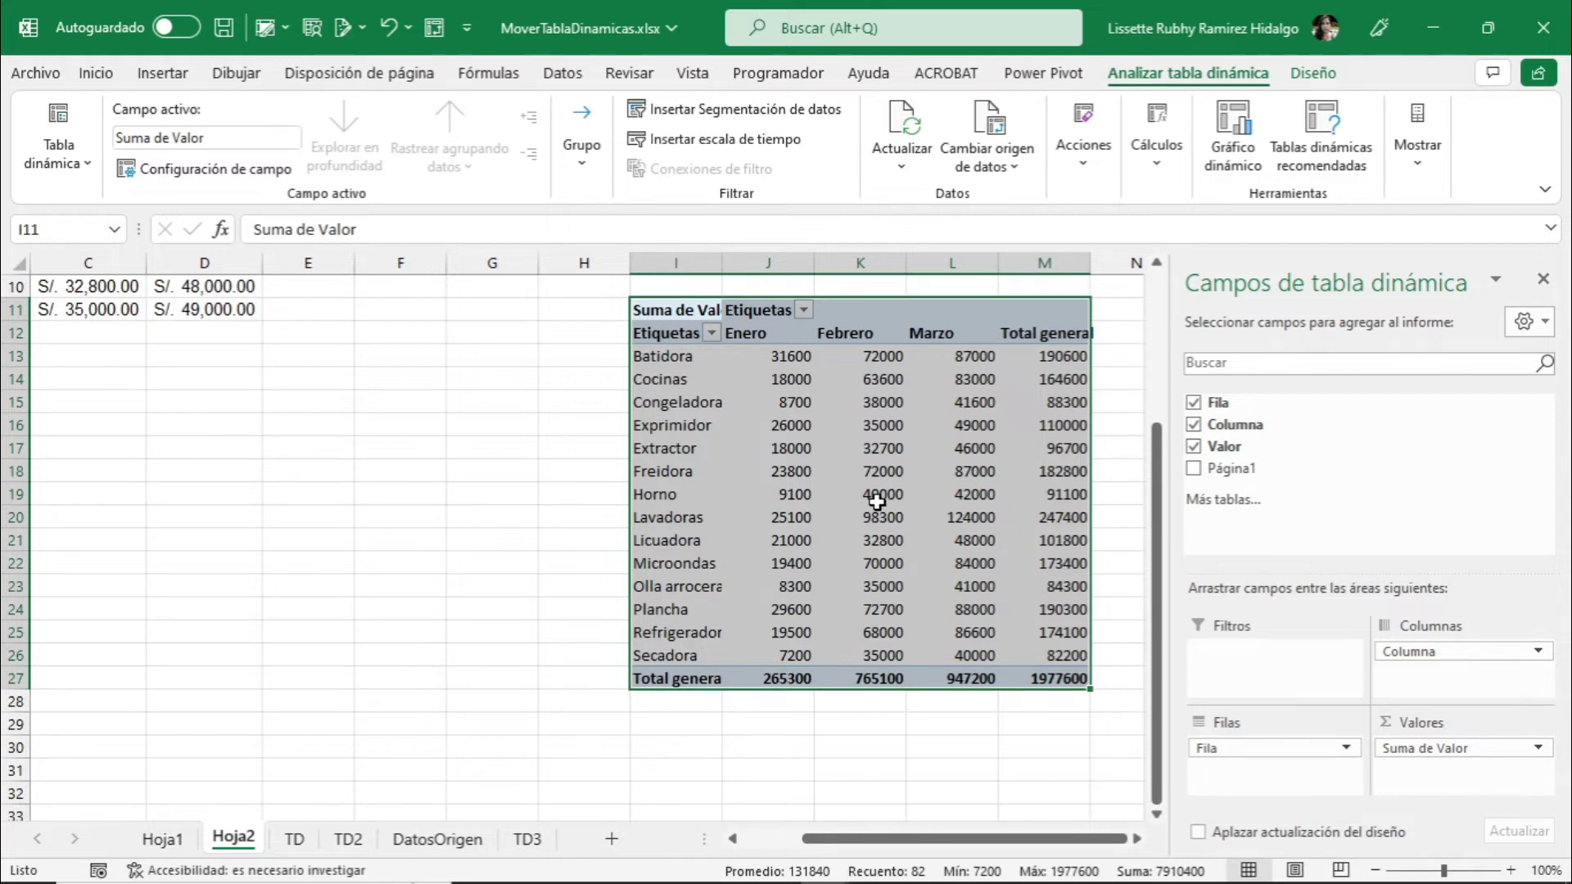
mouse_move(876, 501)
click(385, 516)
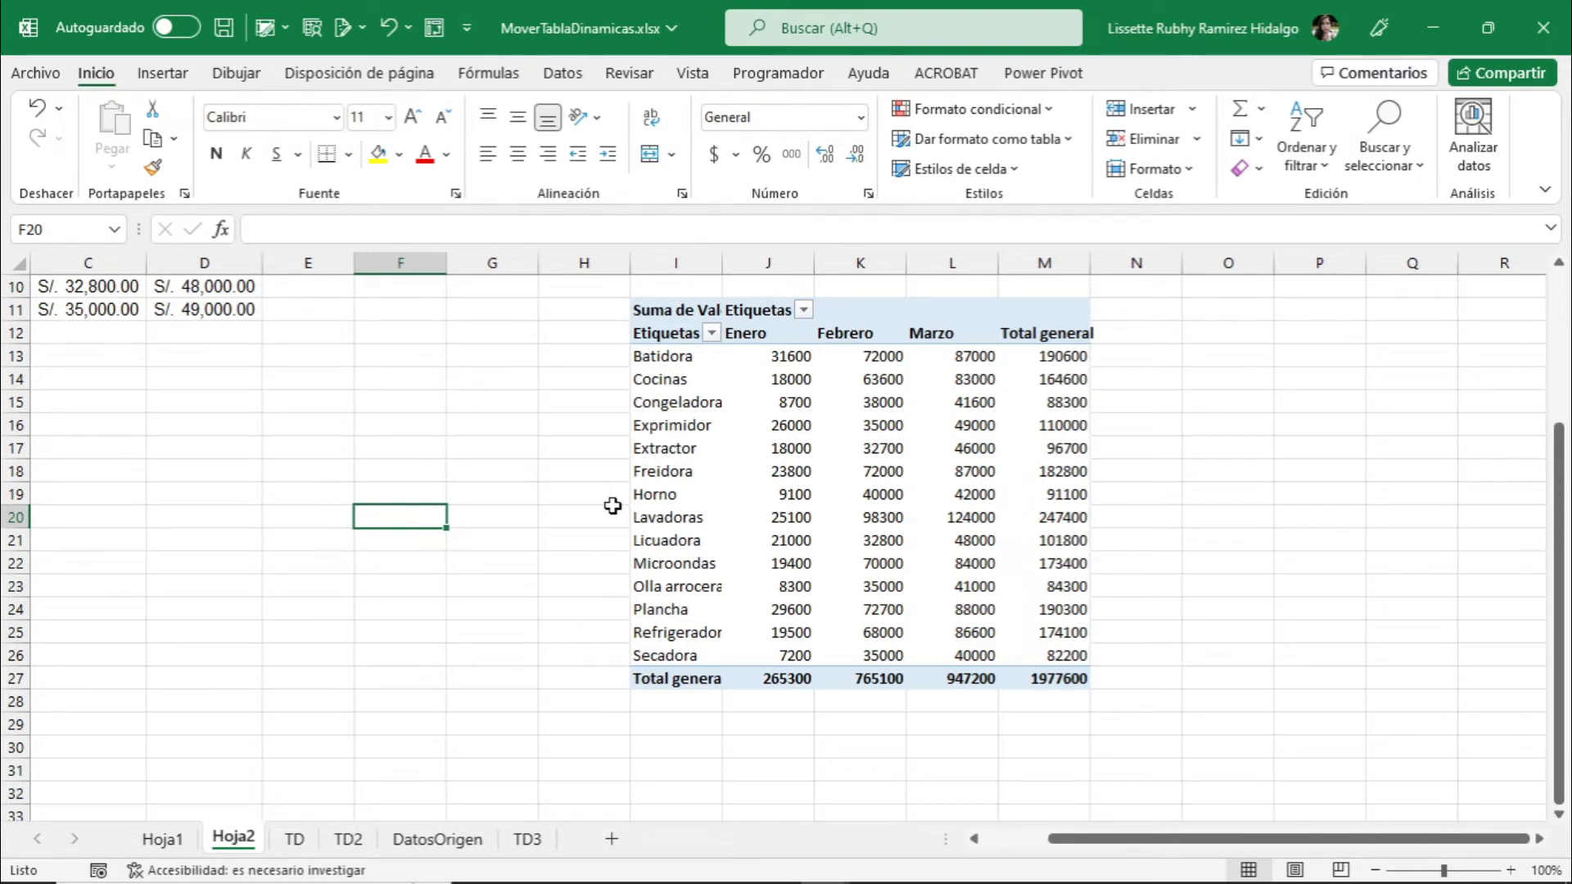
Copy the entire pivot table on Hoja2 and paste it into a new worksheet starting at cell A2
click(692, 471)
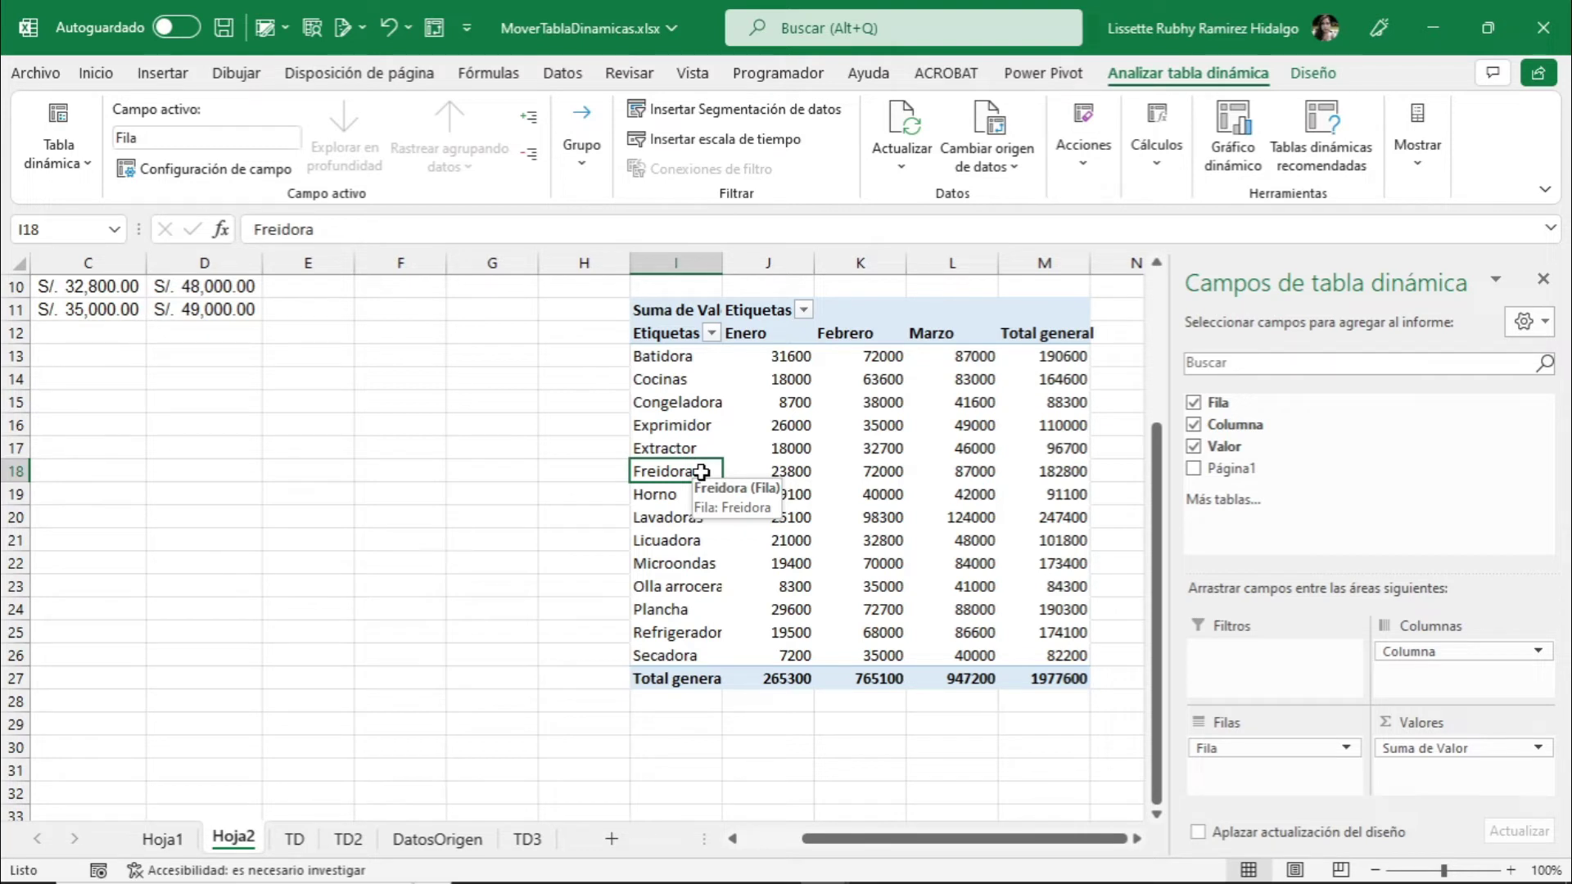
key(ctrl+a)
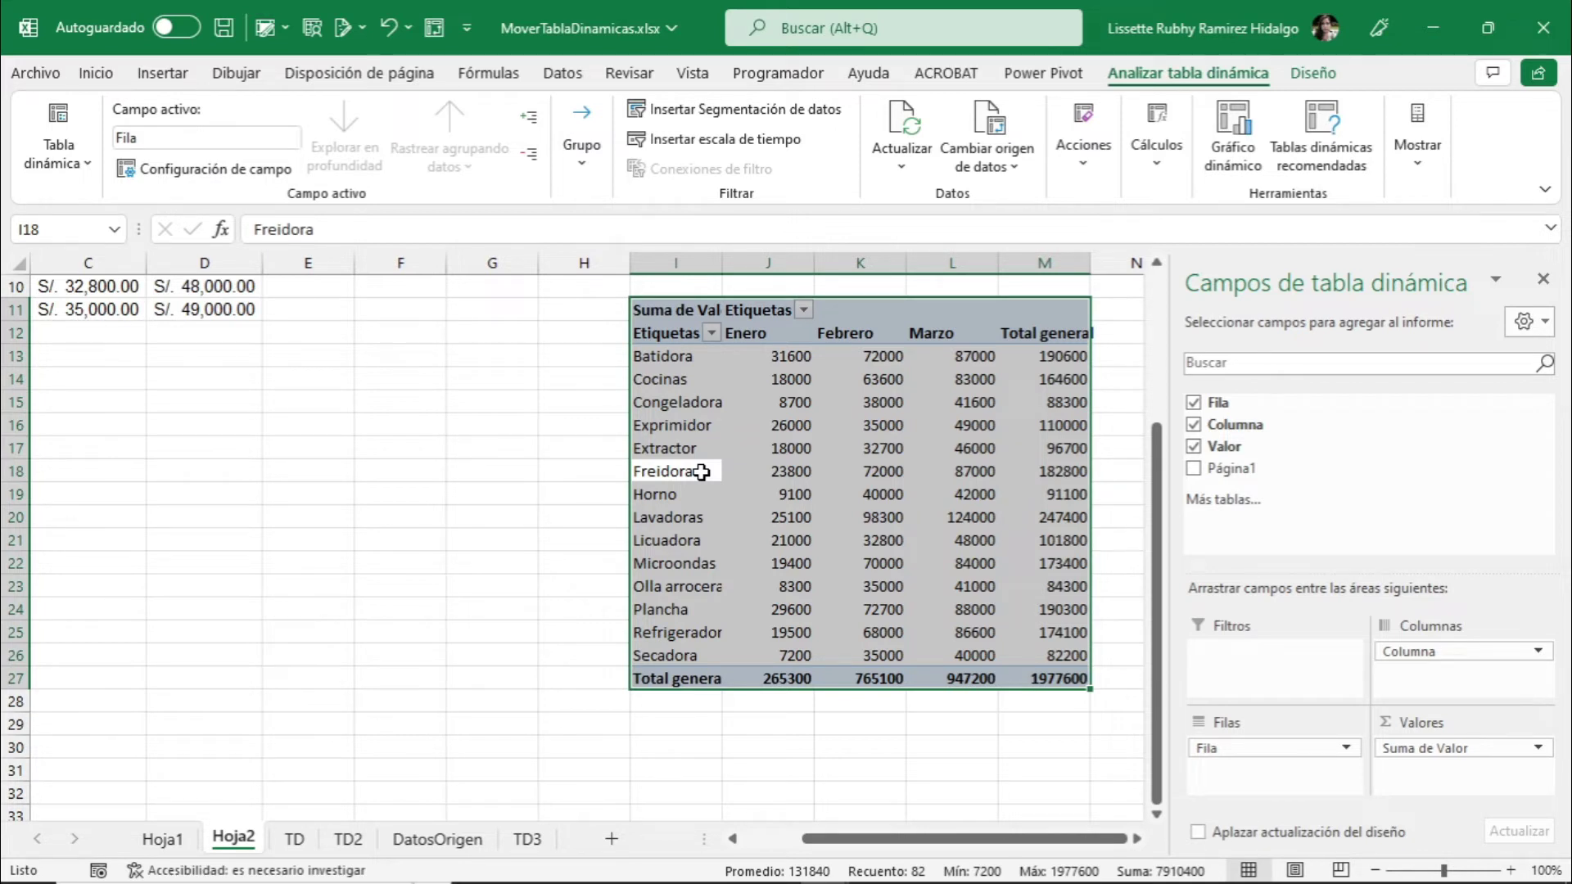
right_click(770, 460)
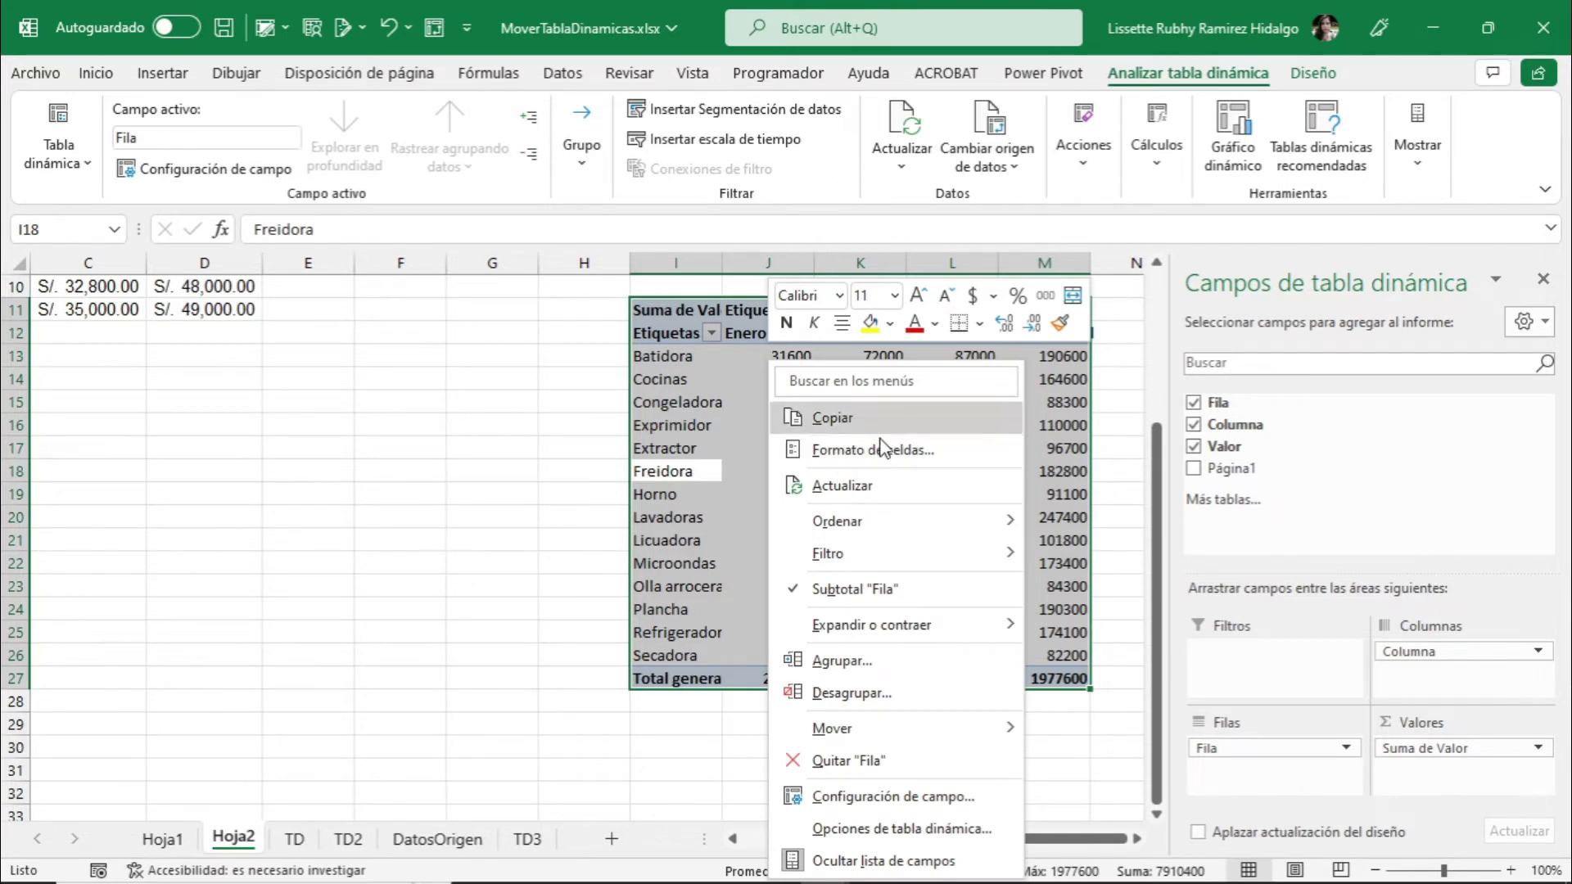
click(831, 418)
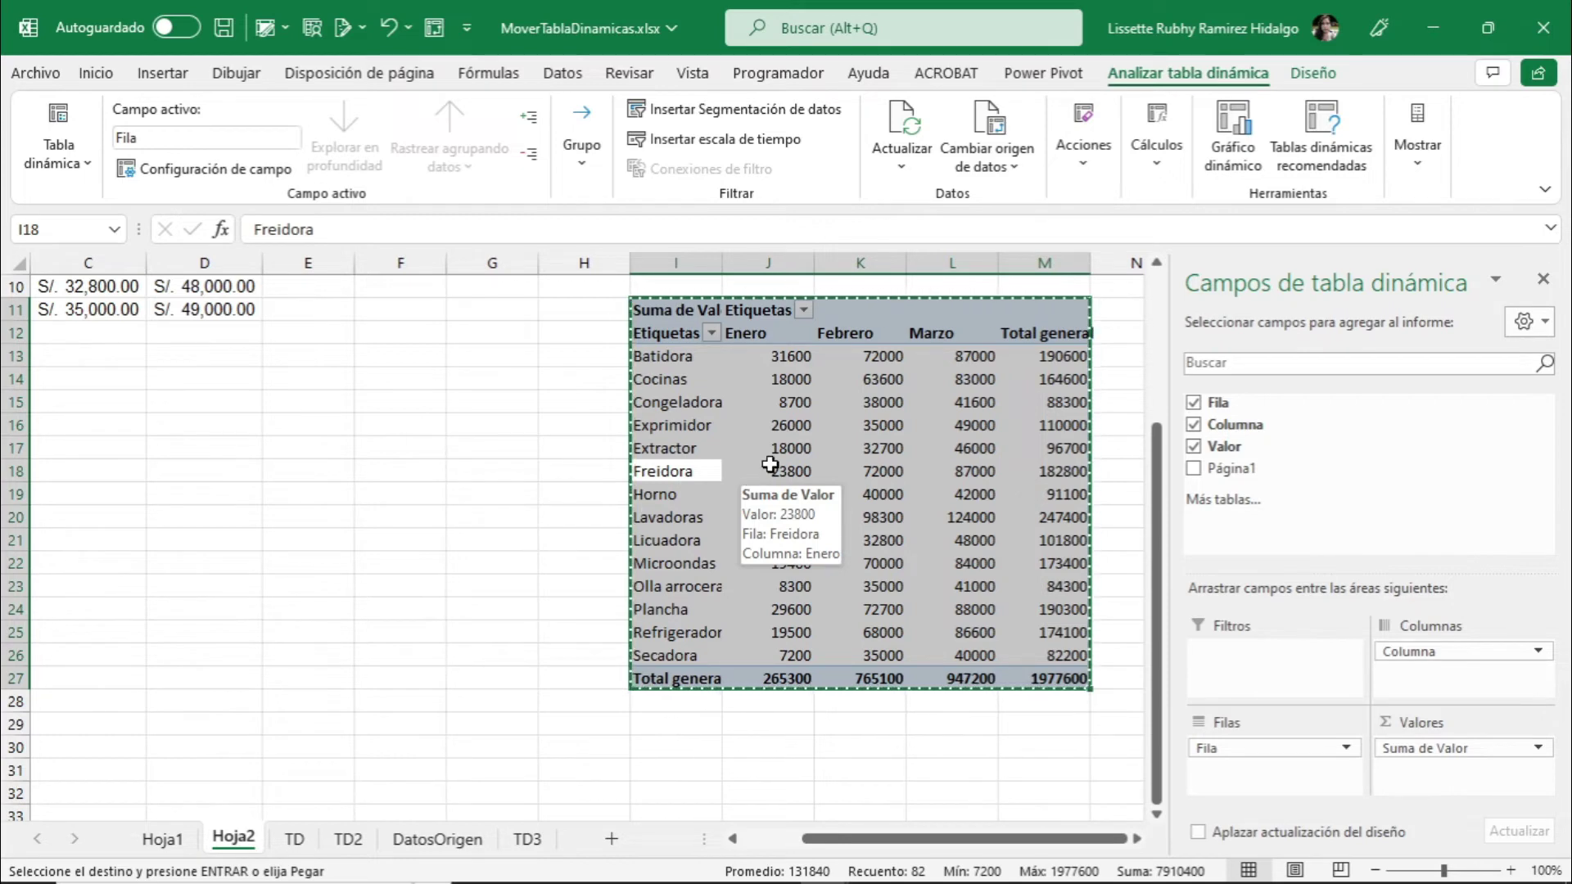
click(613, 839)
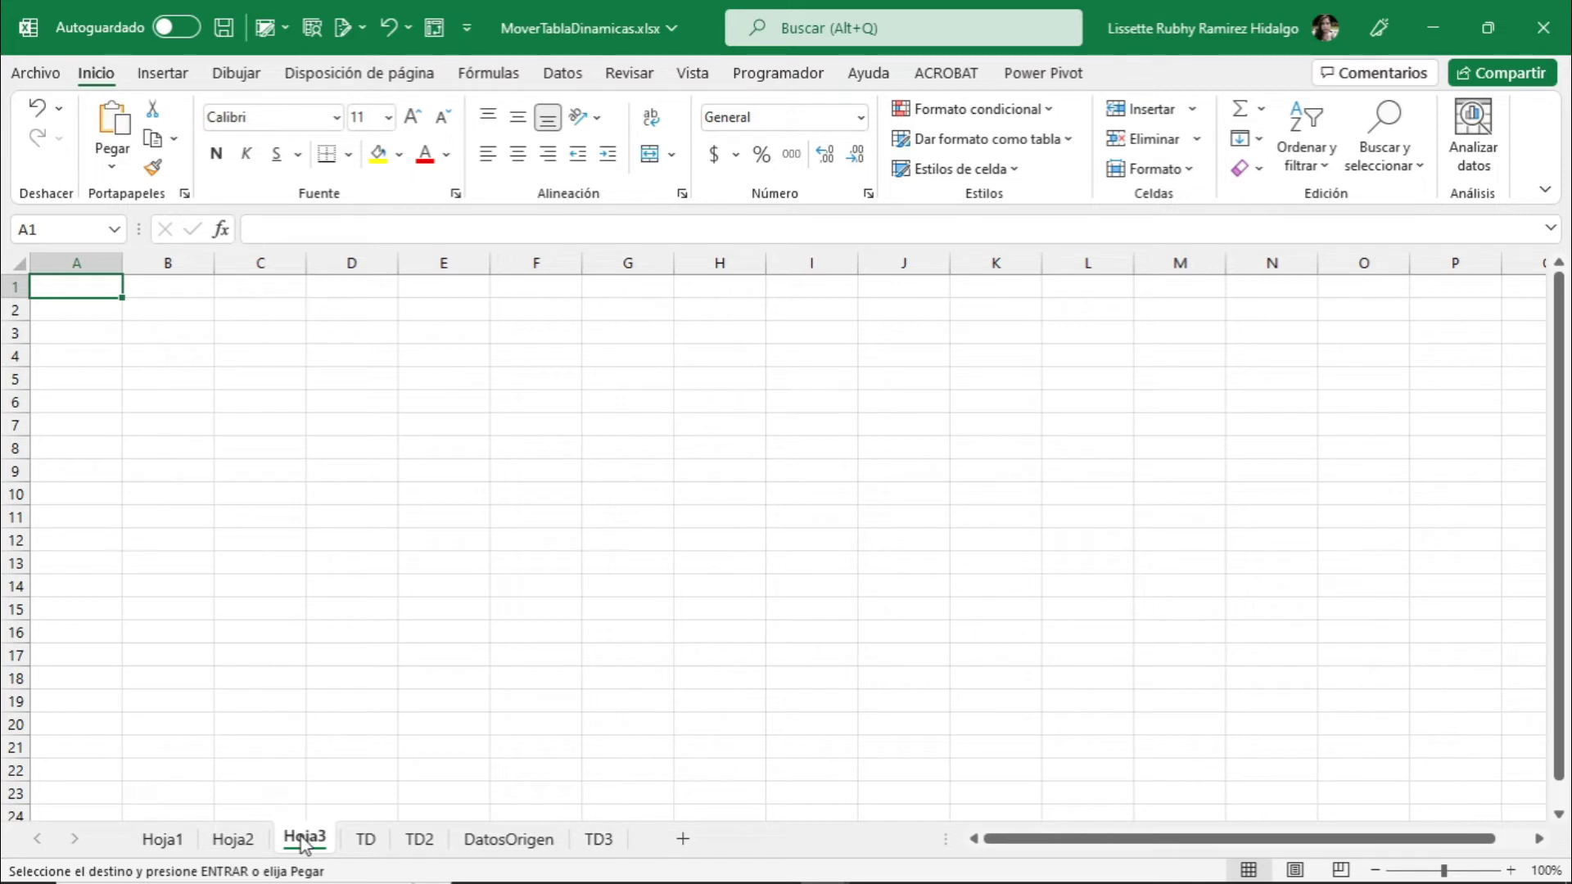
click(75, 316)
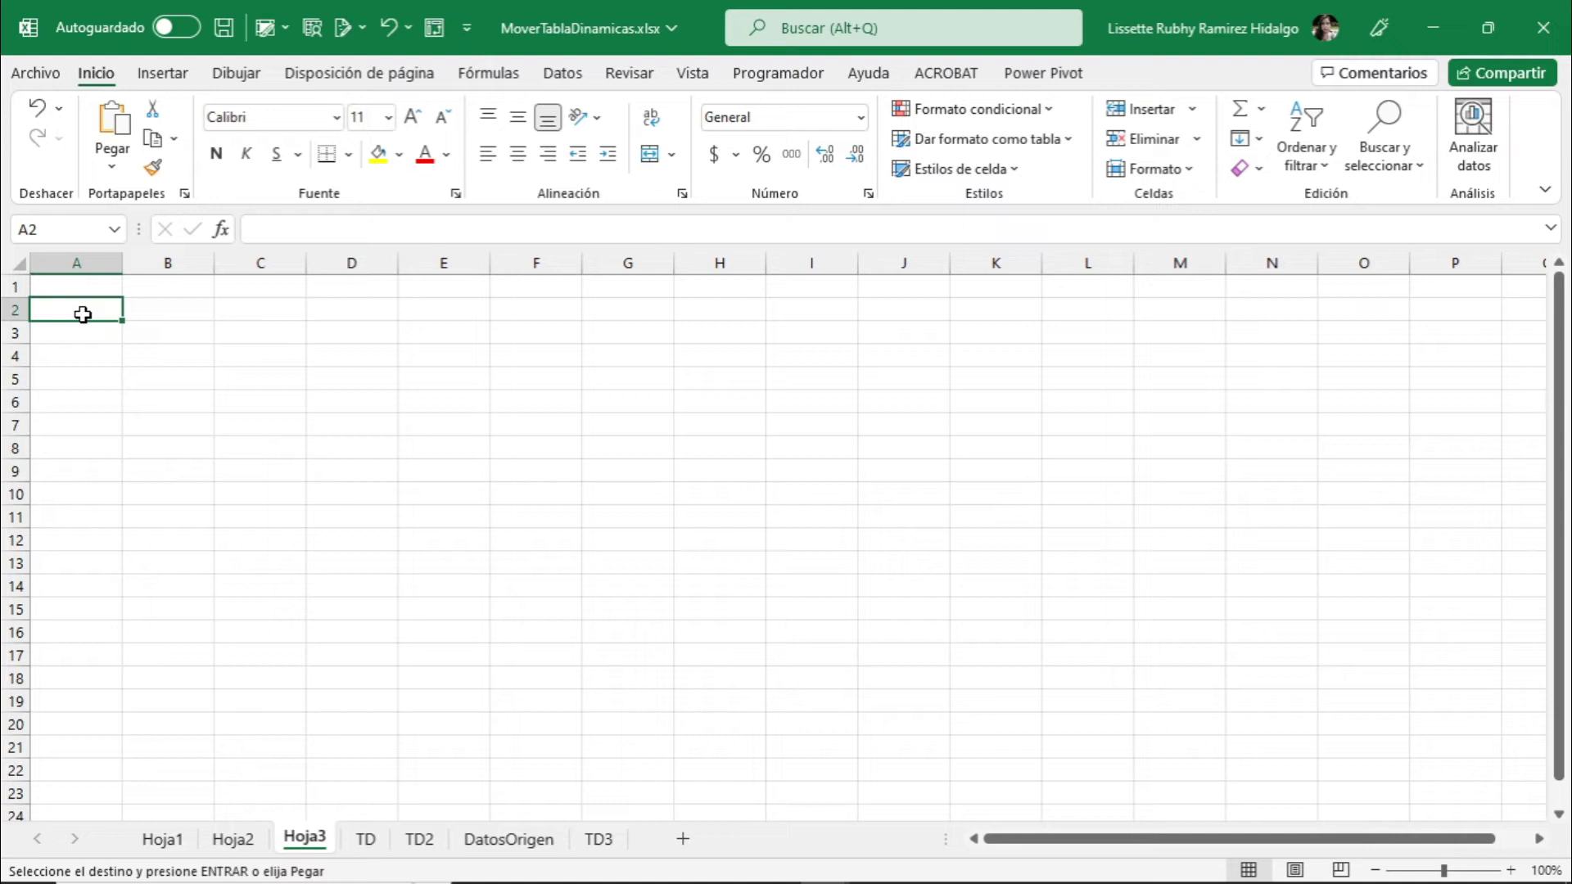
click(112, 127)
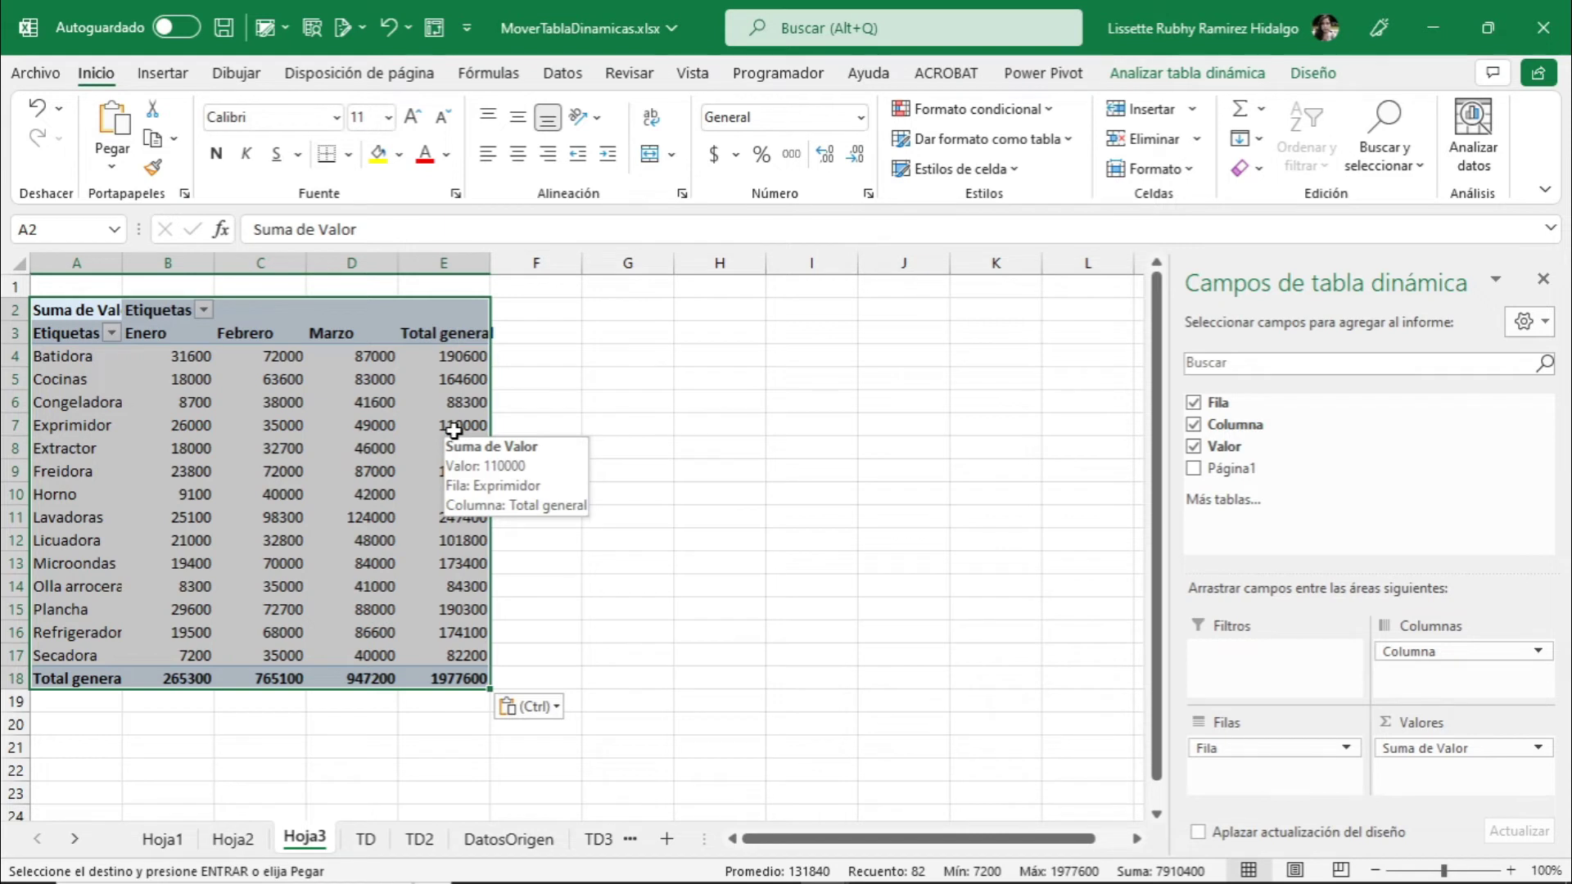
click(315, 470)
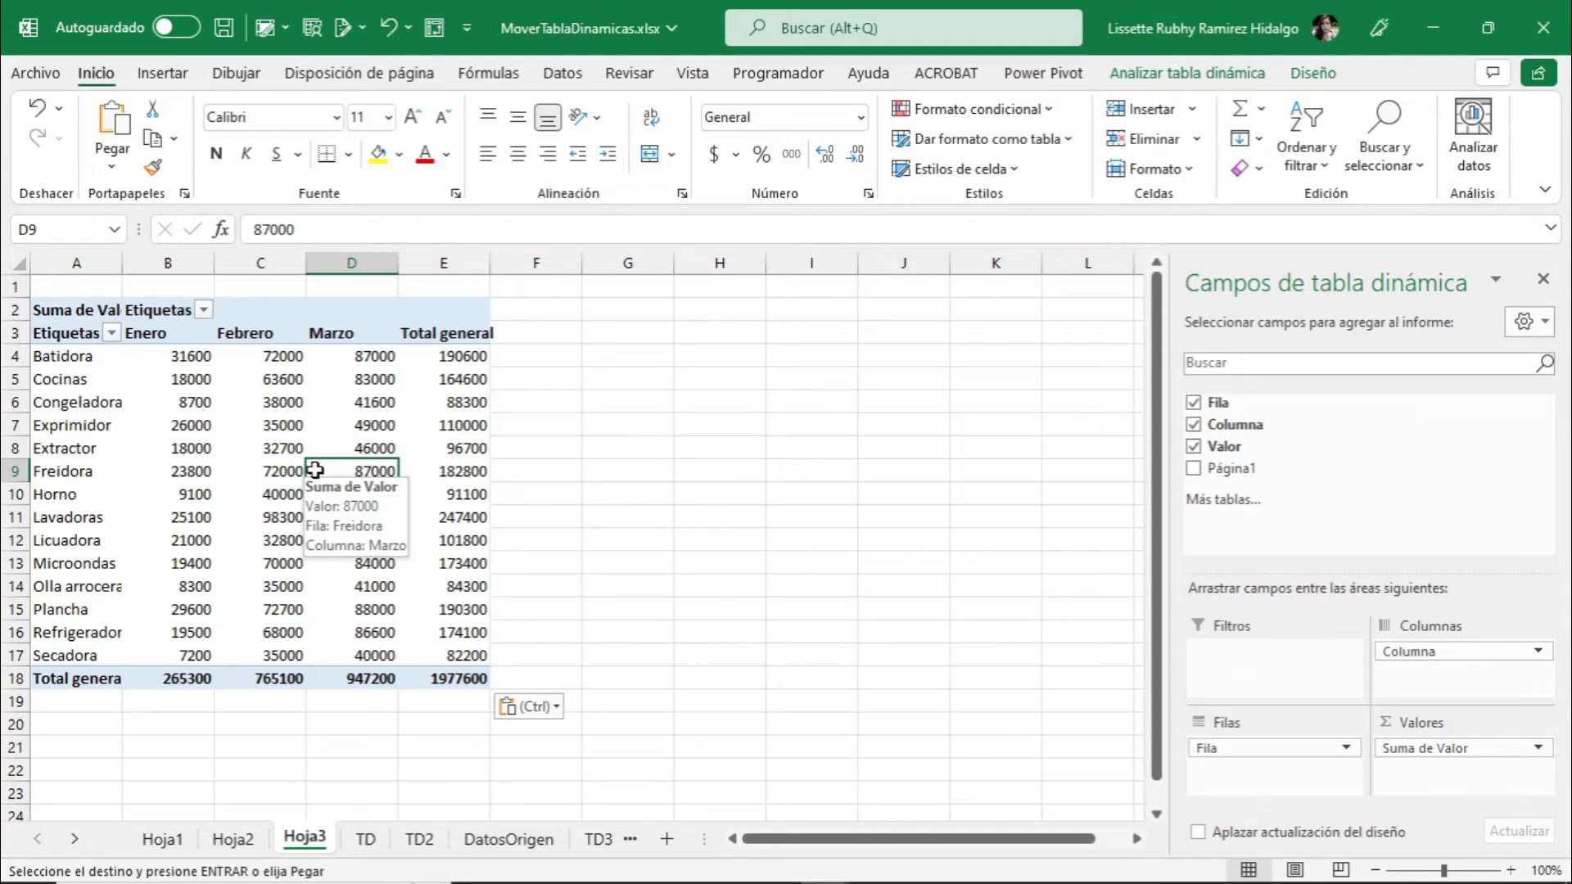
On sheet TD3, move the Batidora column of the pivot table directly to the first product position, before Congeladora
click(598, 839)
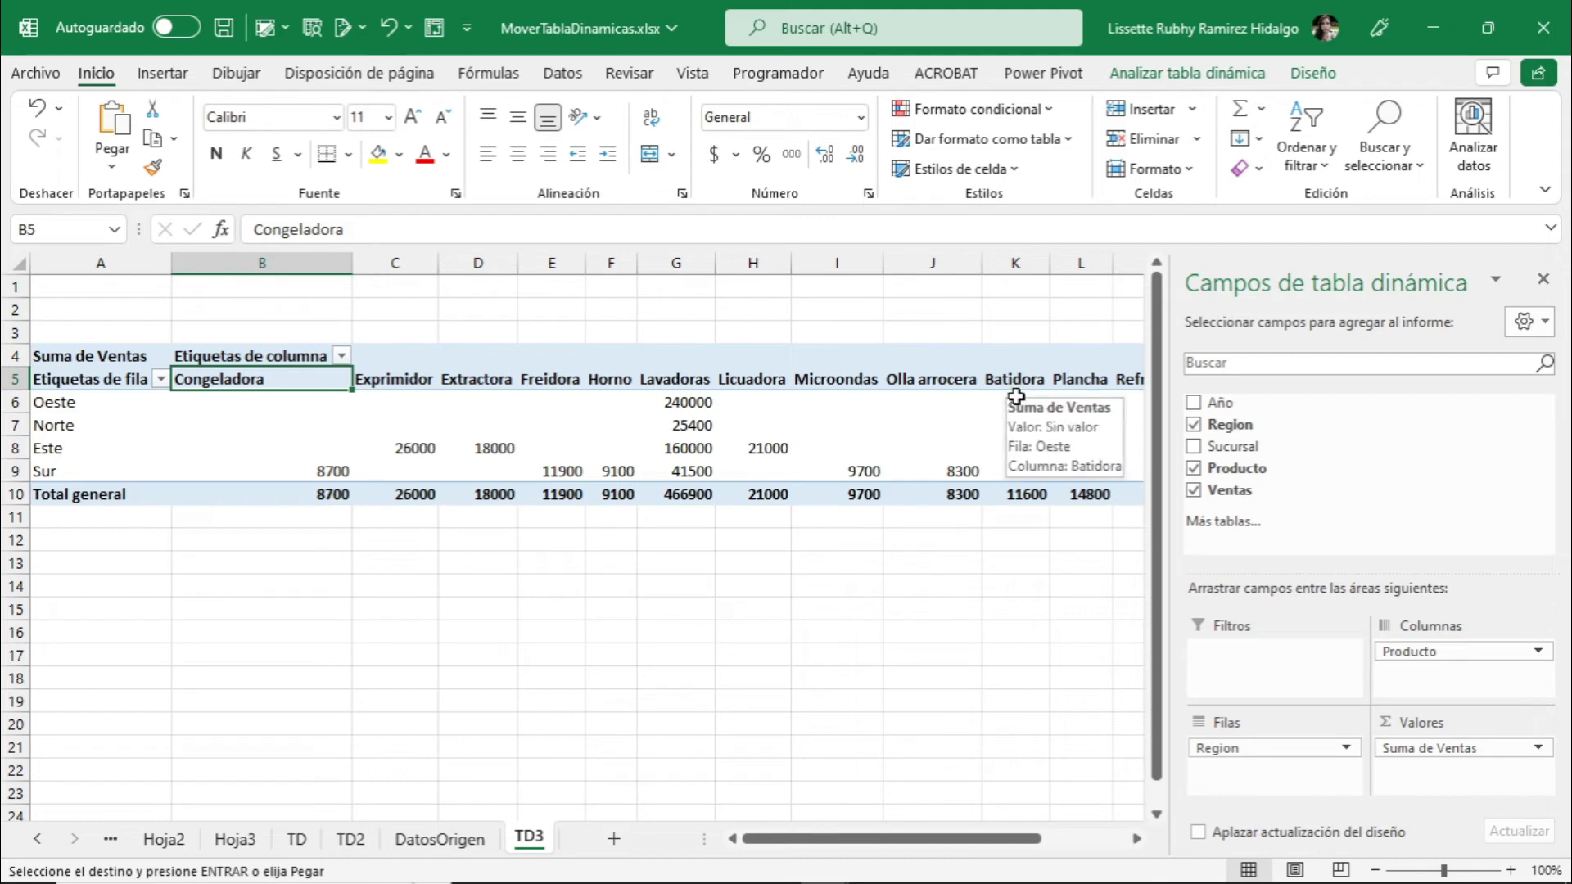
click(1025, 383)
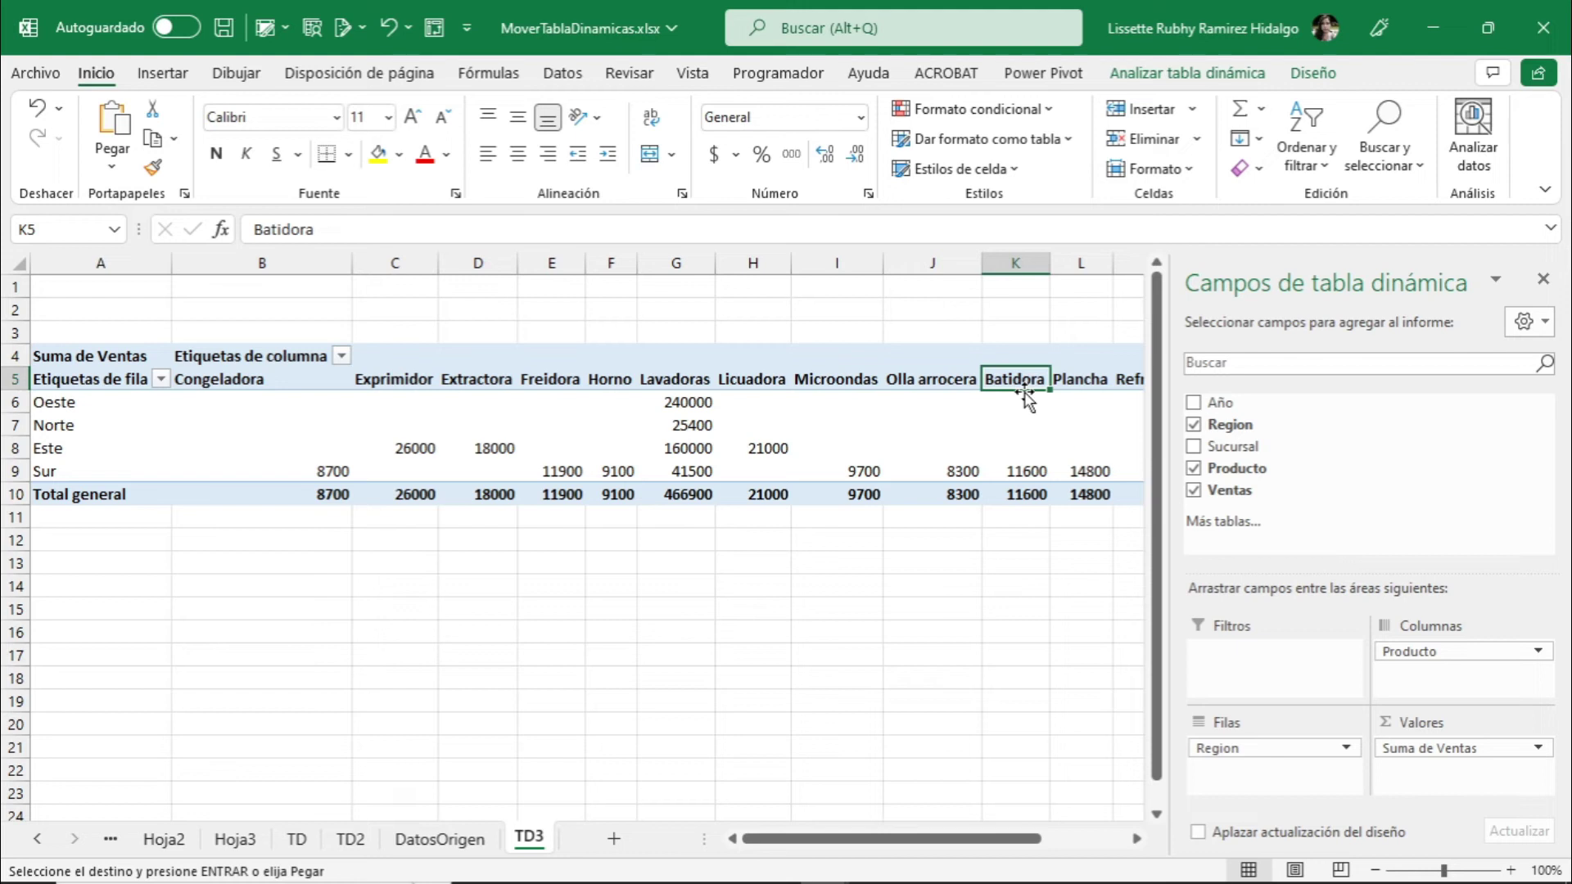
drag(1026, 399, 188, 401)
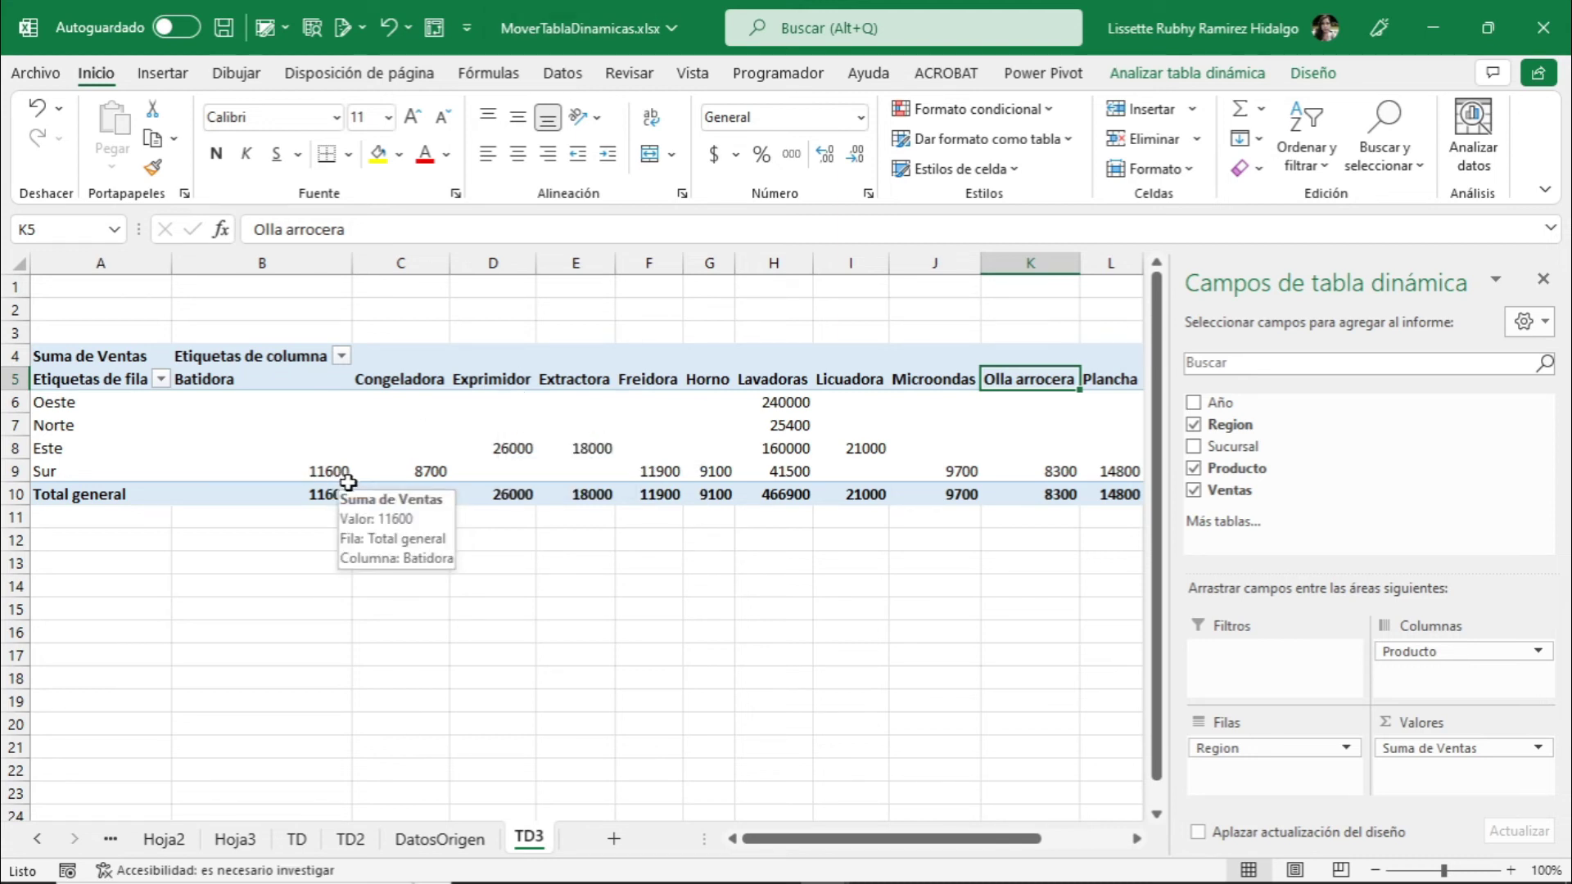
Move the Cocinas column to second place among the products by entering Cocinas over the Congeladora label in cell C5
click(424, 380)
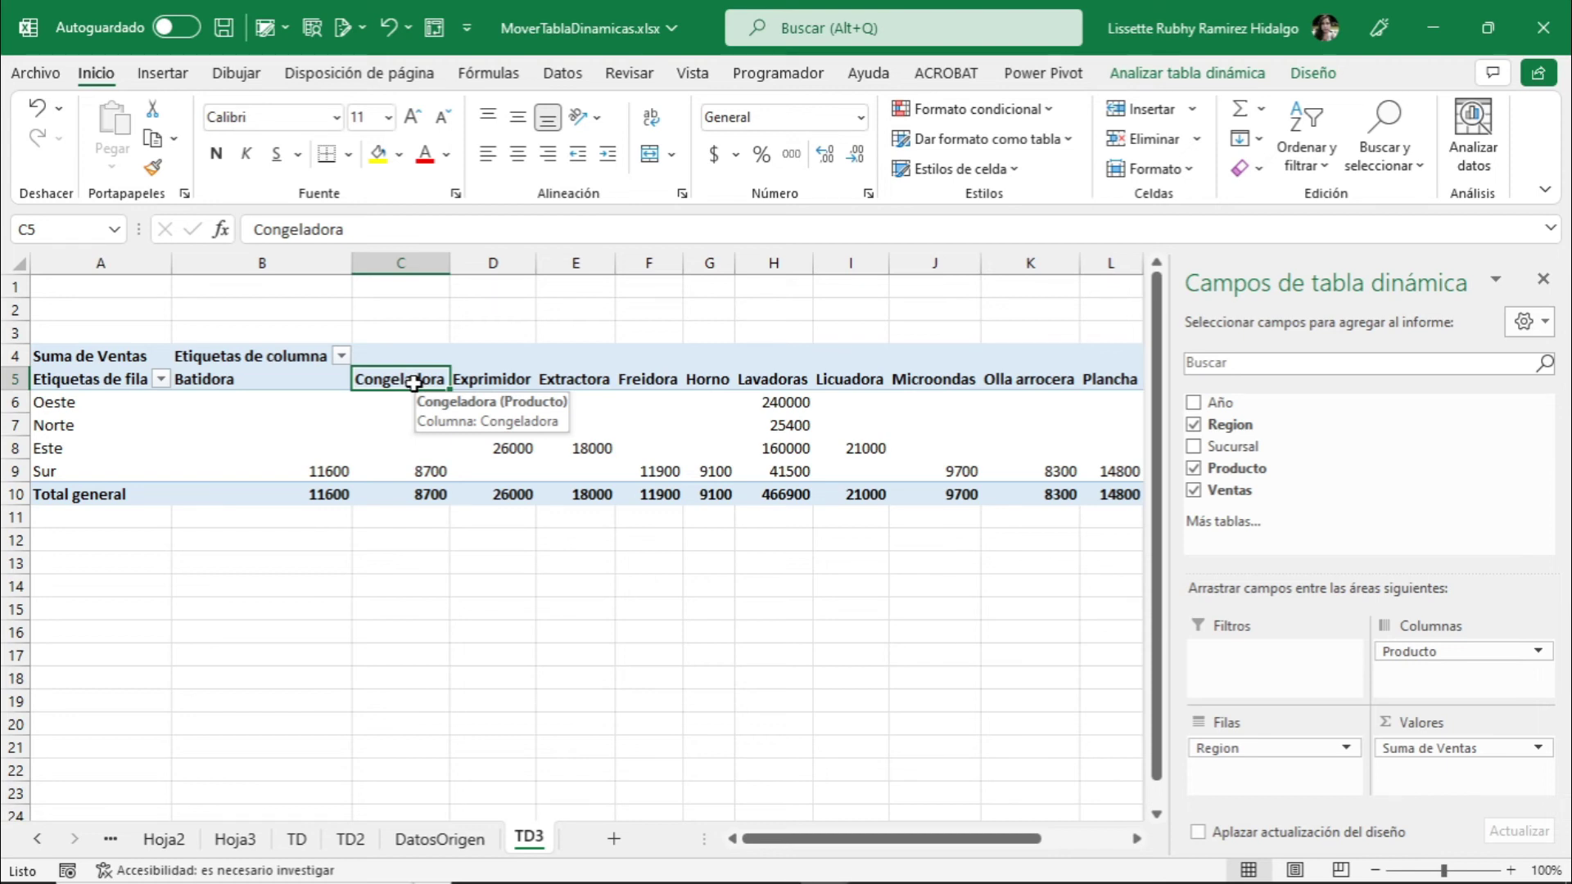
text(Cocinas)
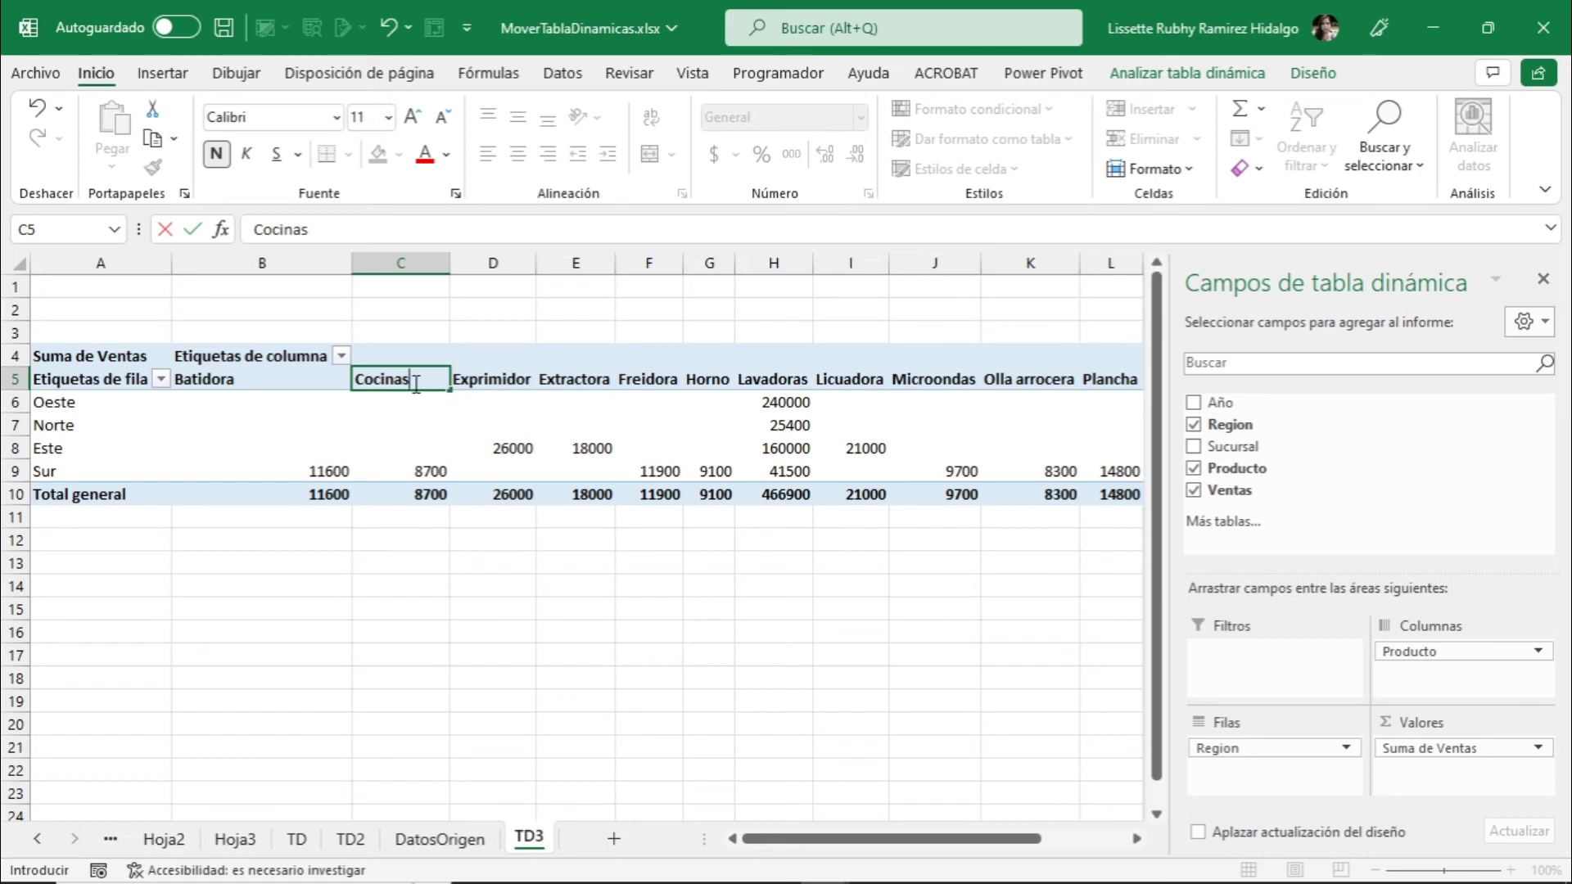
key(Return)
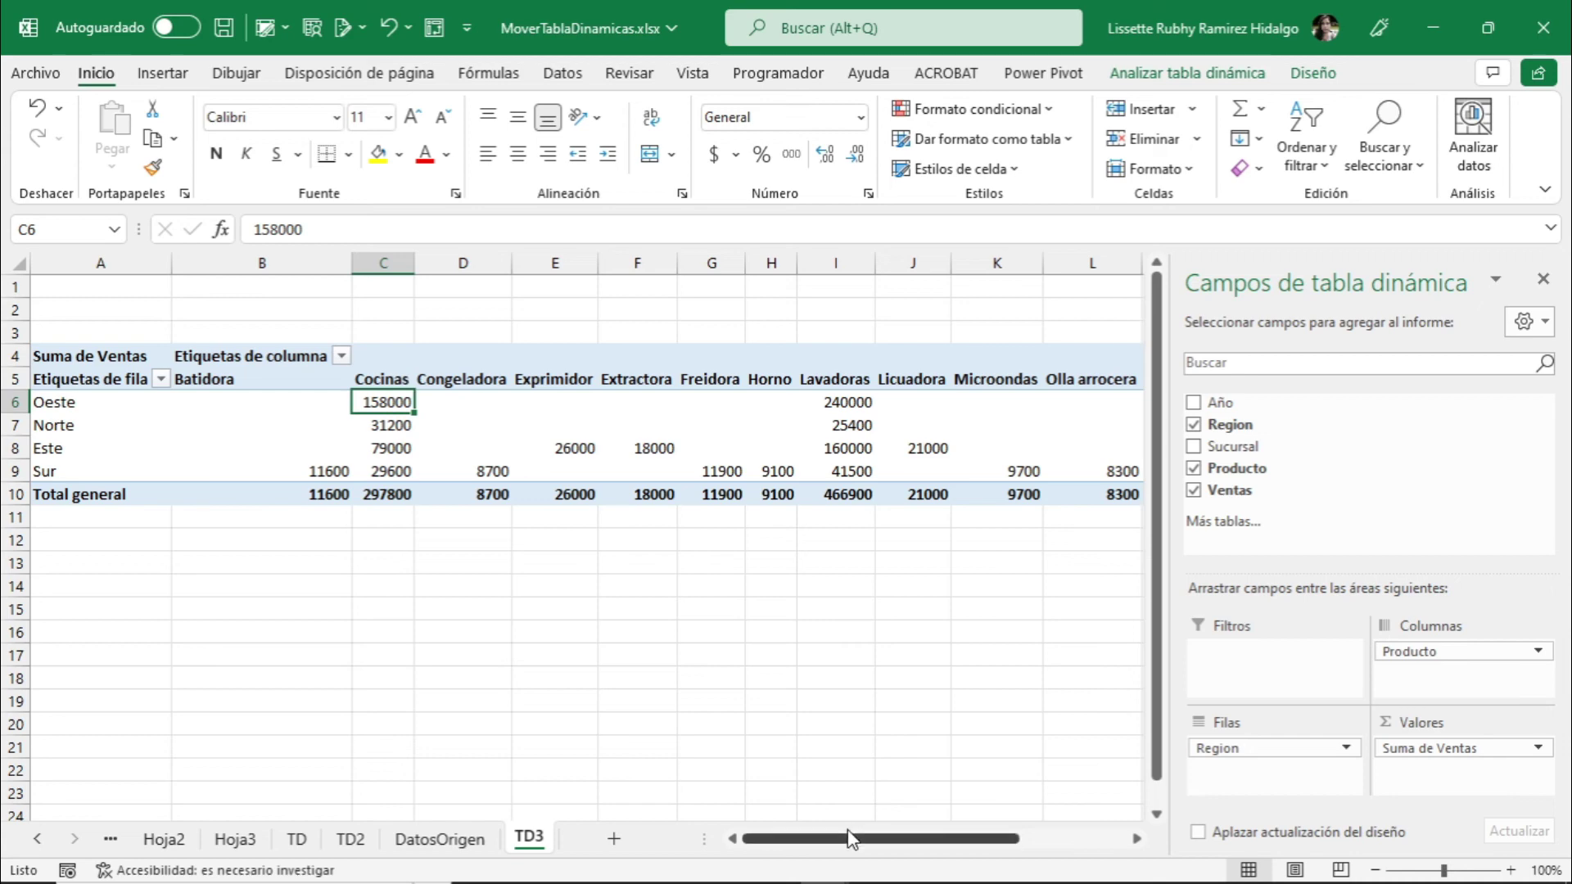
mouse_move(851, 839)
mouse_down()
mouse_move(931, 855)
mouse_move(858, 847)
mouse_up()
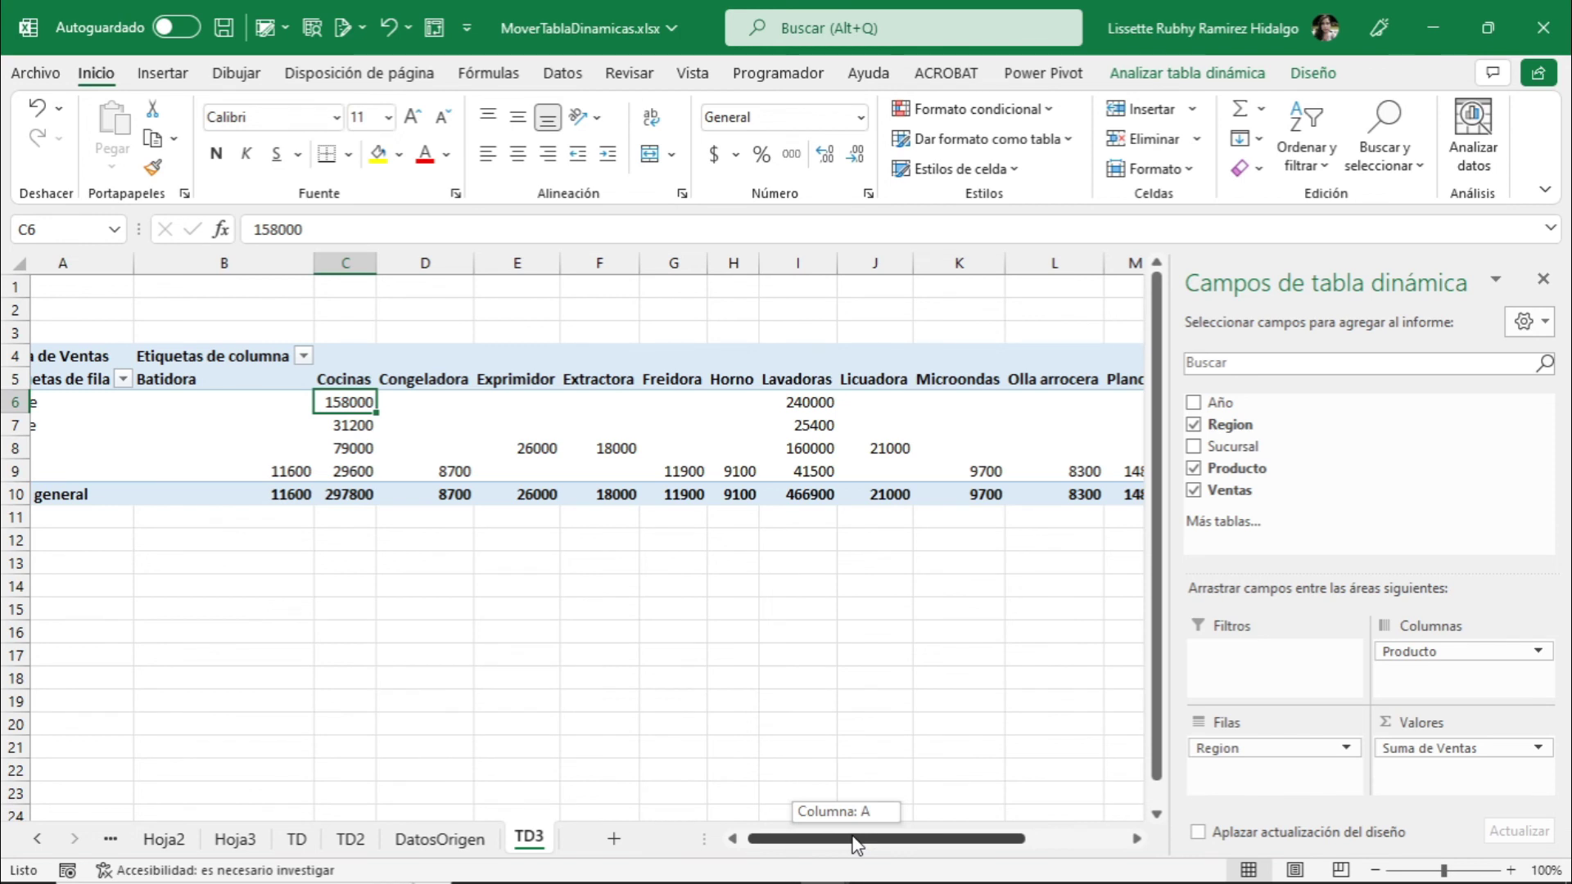
mouse_move(857, 846)
mouse_down()
mouse_move(942, 851)
mouse_move(877, 848)
mouse_up()
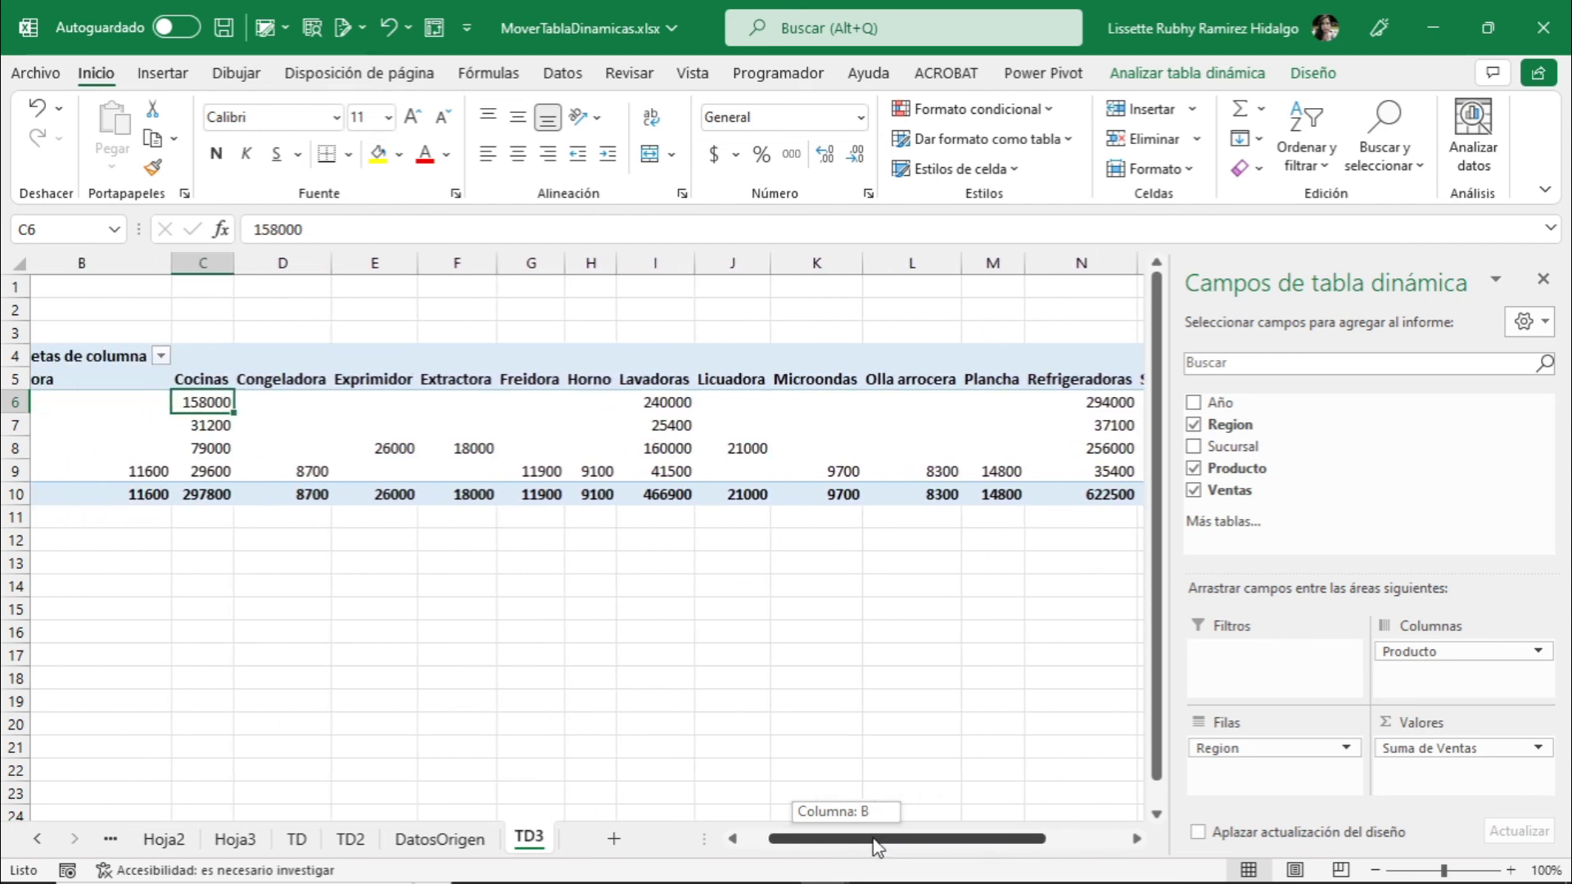
drag(877, 848, 877, 848)
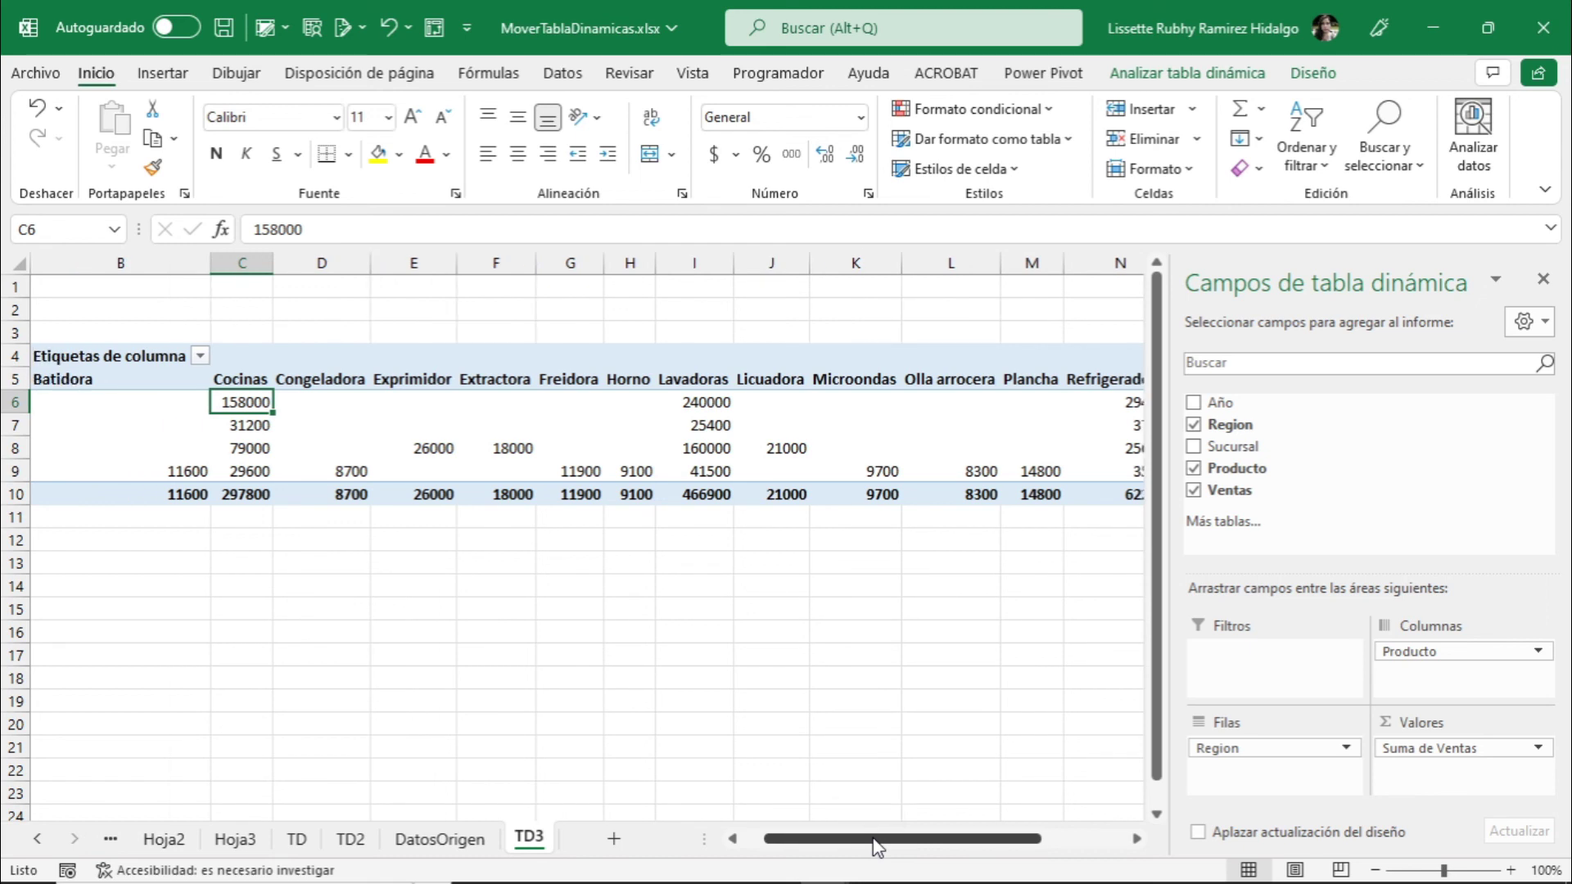